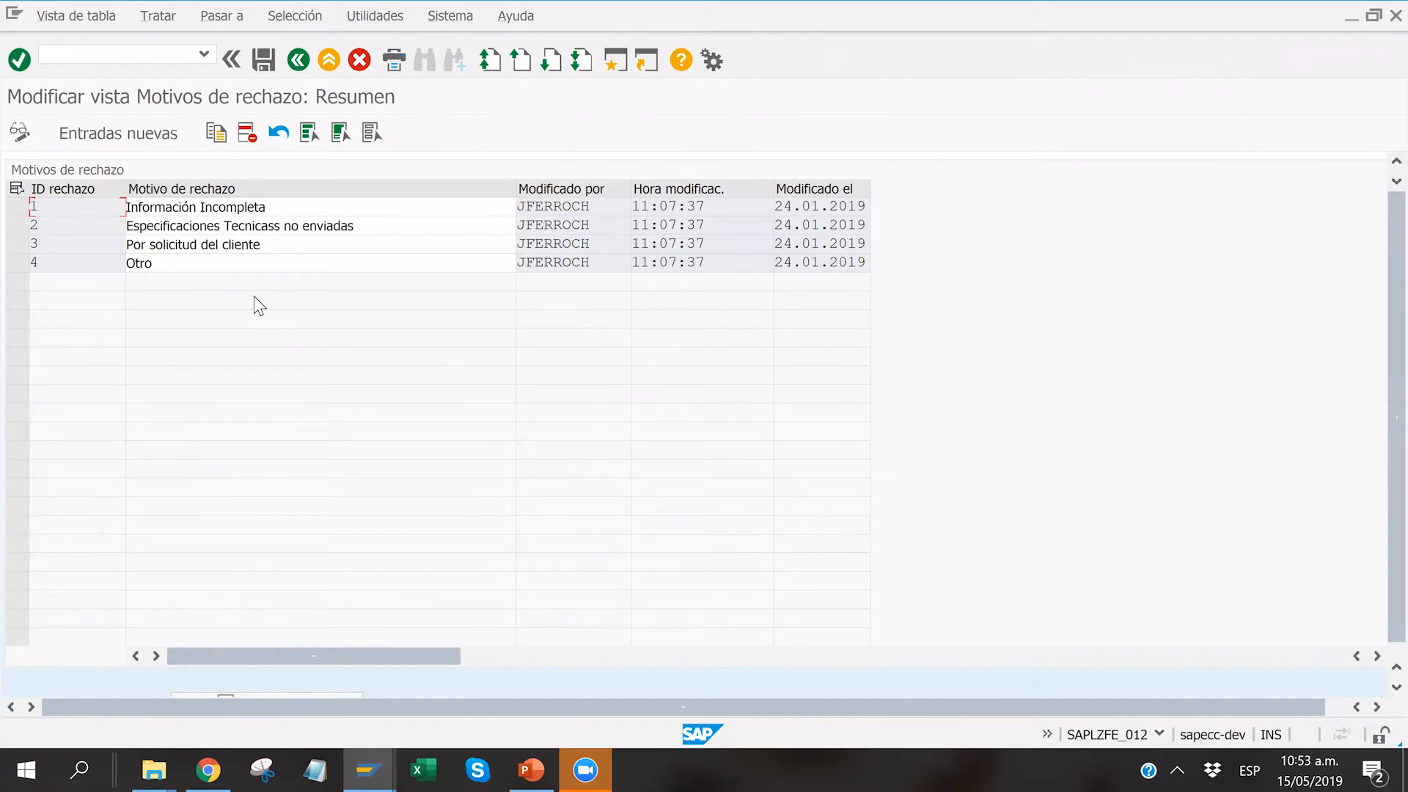
Step: Review the basic validation exclusions view in ZFE_RE_011 and return to the favorites list
click(297, 60)
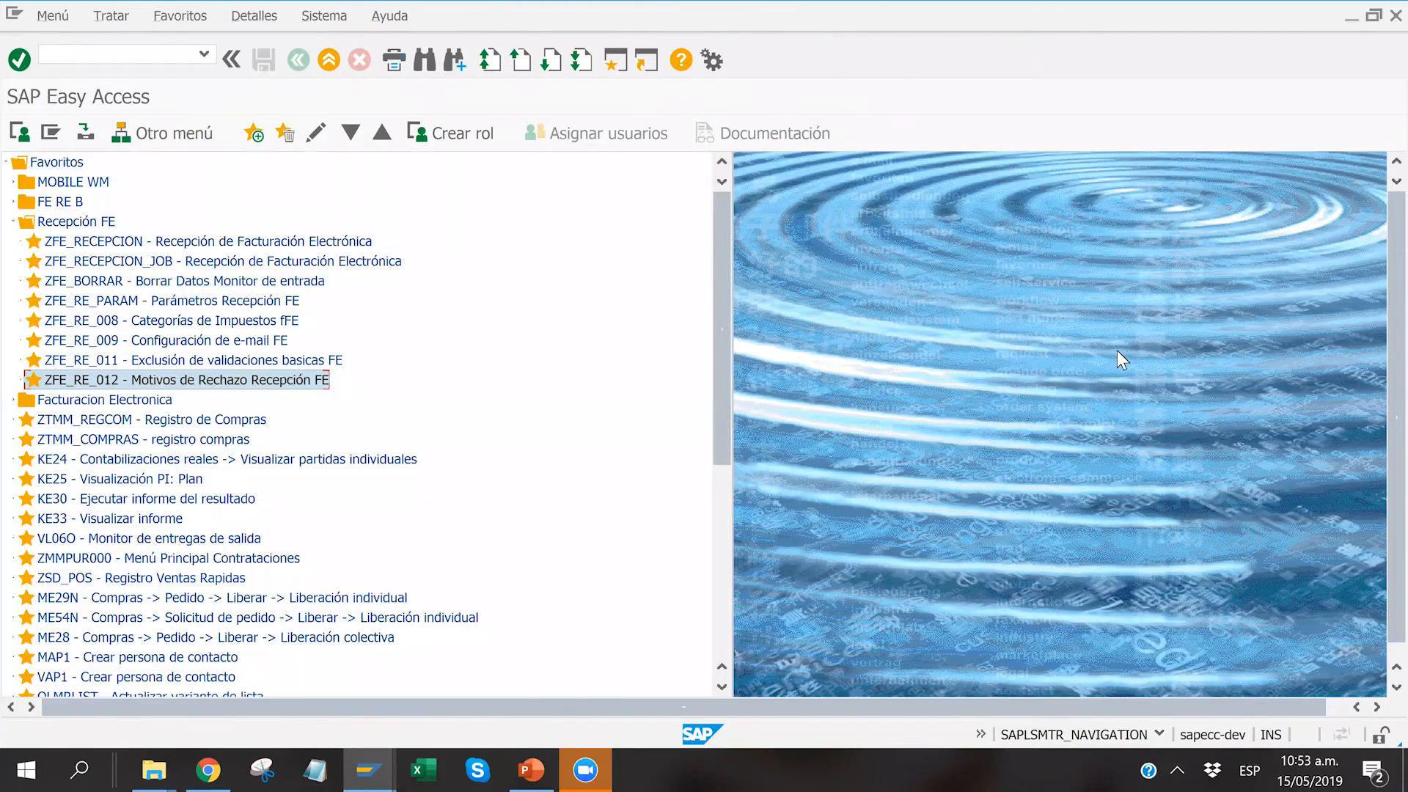
key(Up)
key(Return)
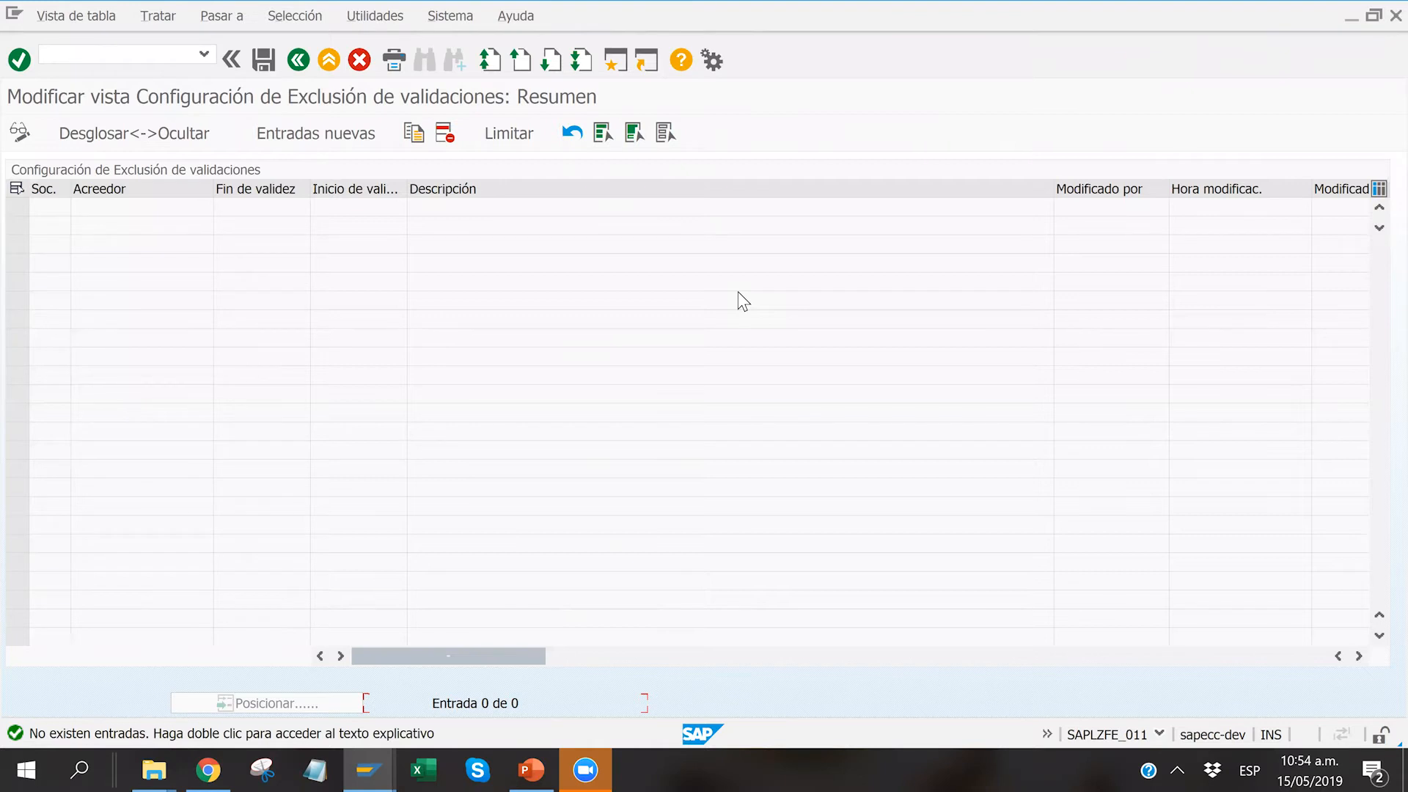
click(302, 59)
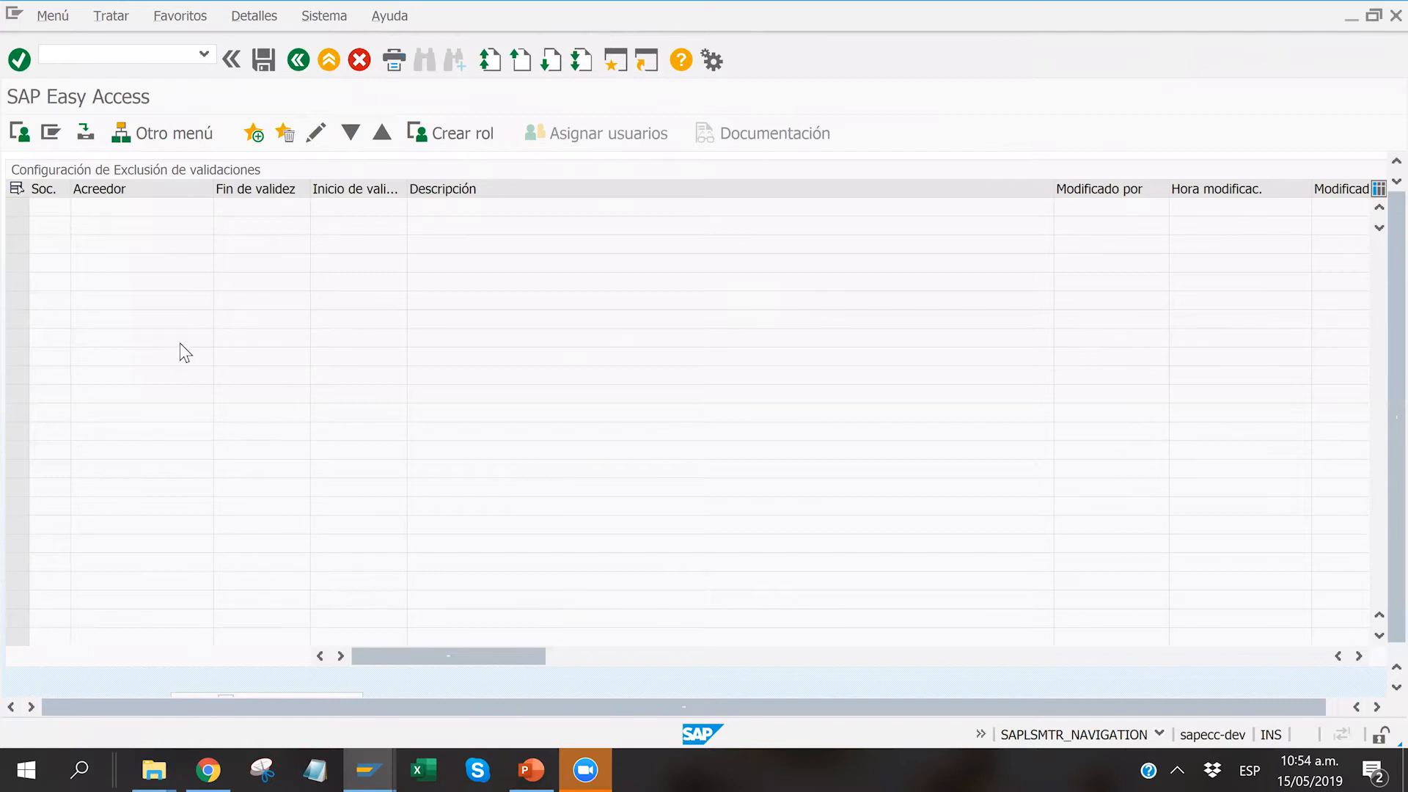
key(F3)
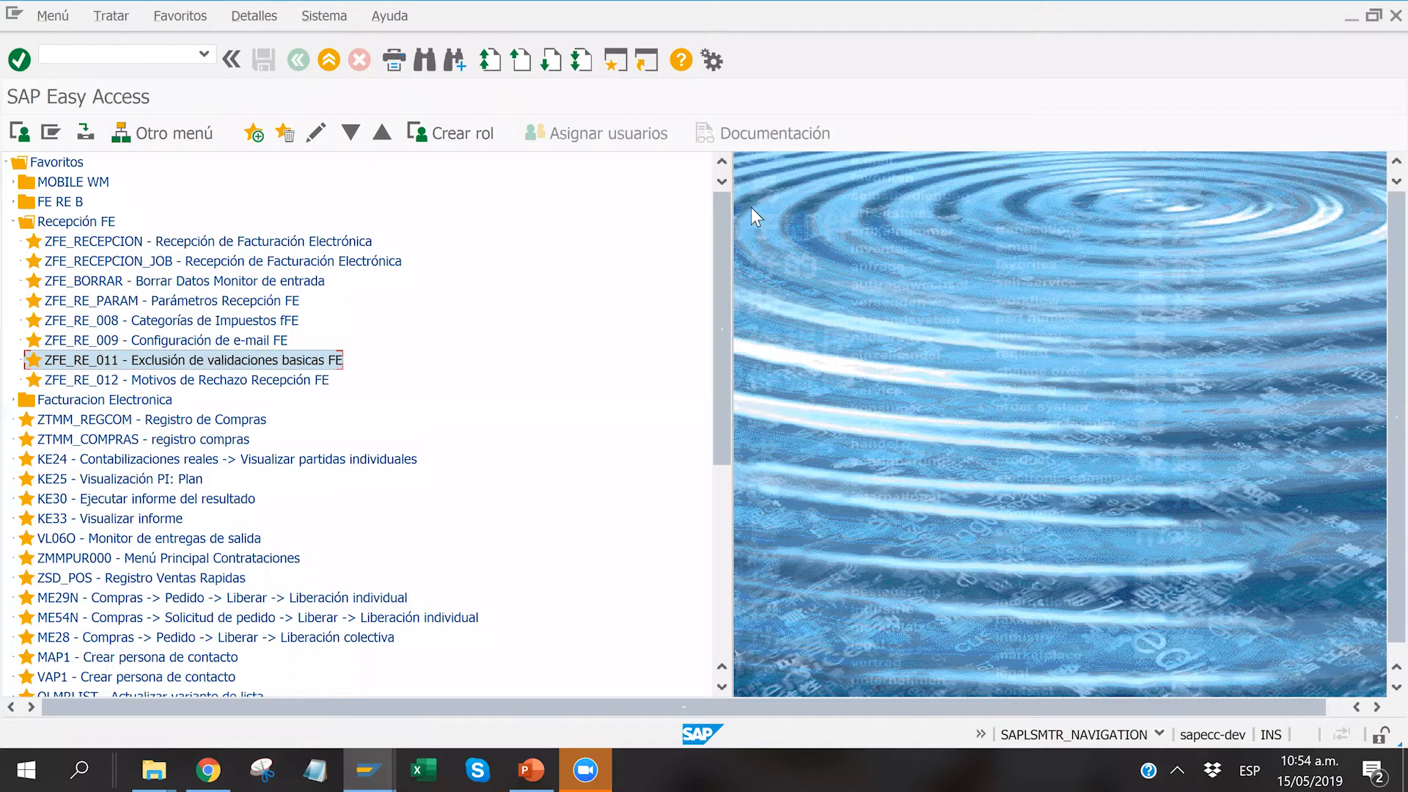
Step: Switch to the Recepción de Factura Electronica session and run Cargar Archivos on the IT Recepción1 desktop folder
key(alt+Tab)
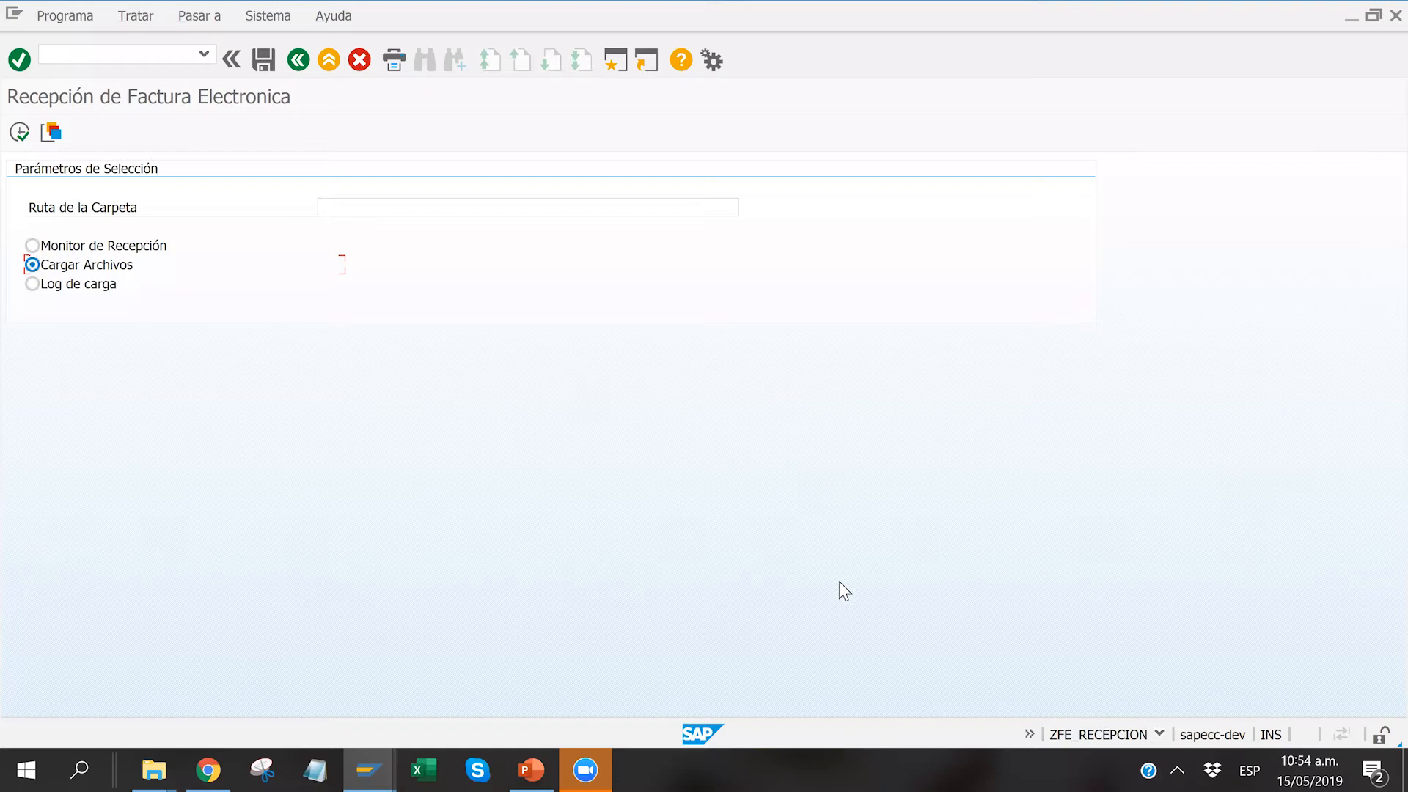
click(17, 132)
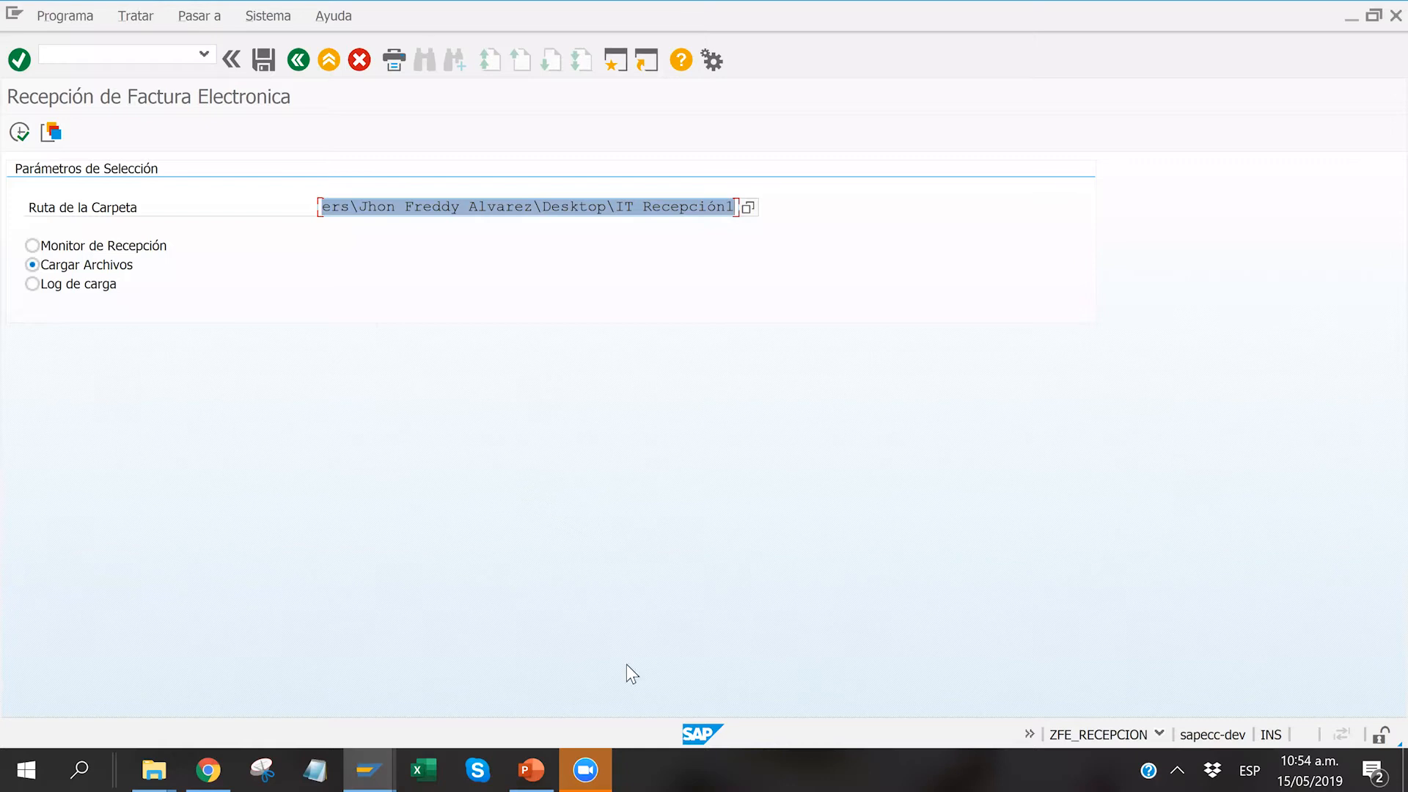
key(F8)
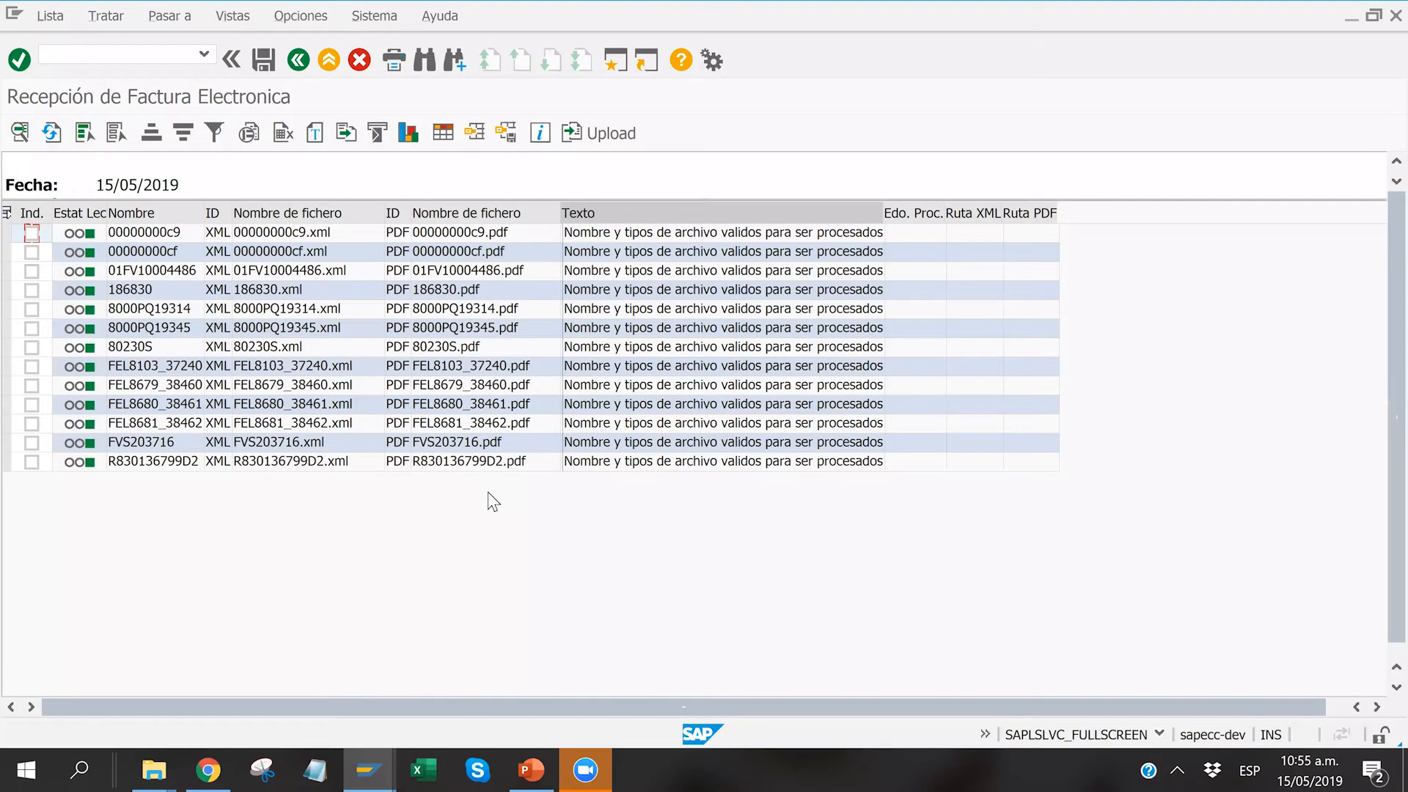
Step: Mark all the listed invoice files and upload their XML and PDF documents
click(462, 232)
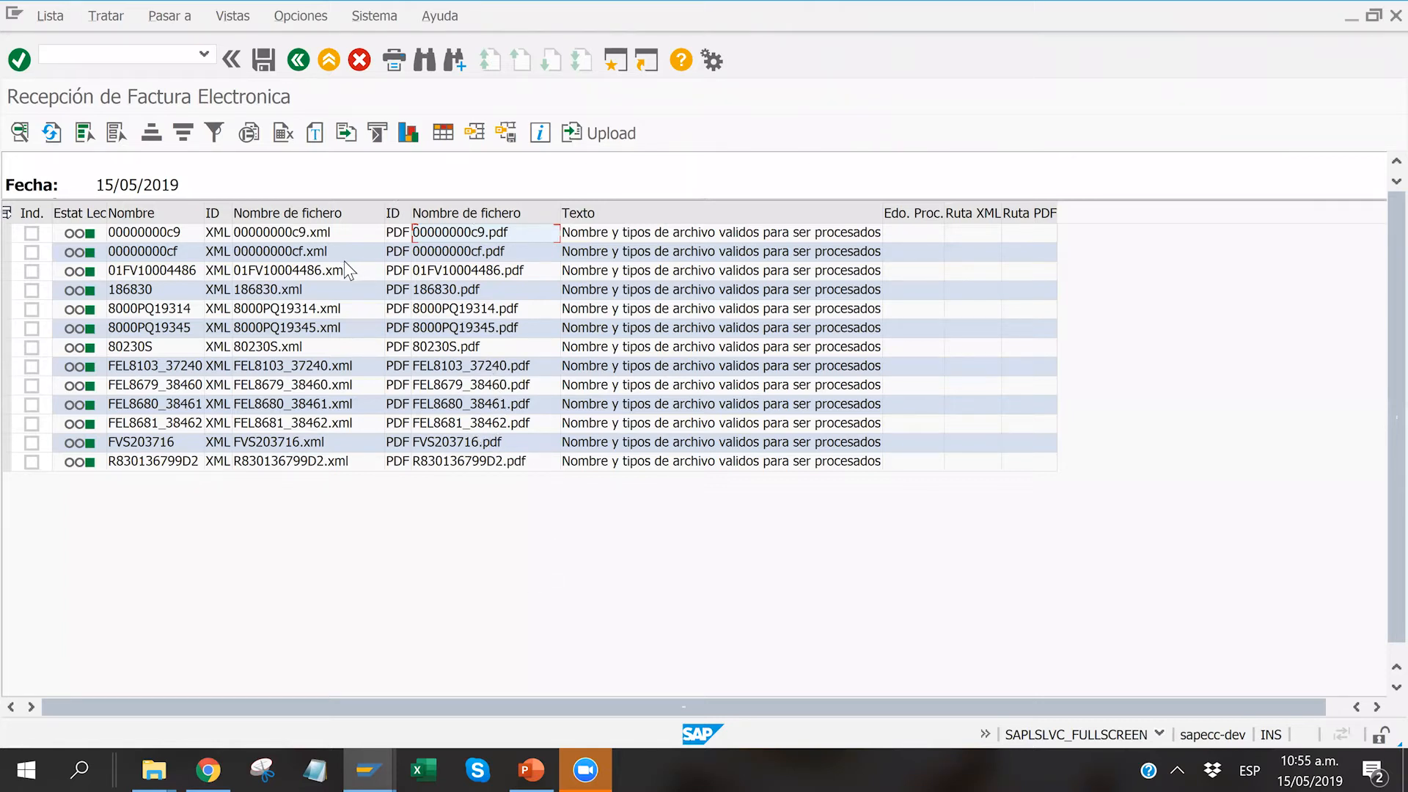
click(85, 133)
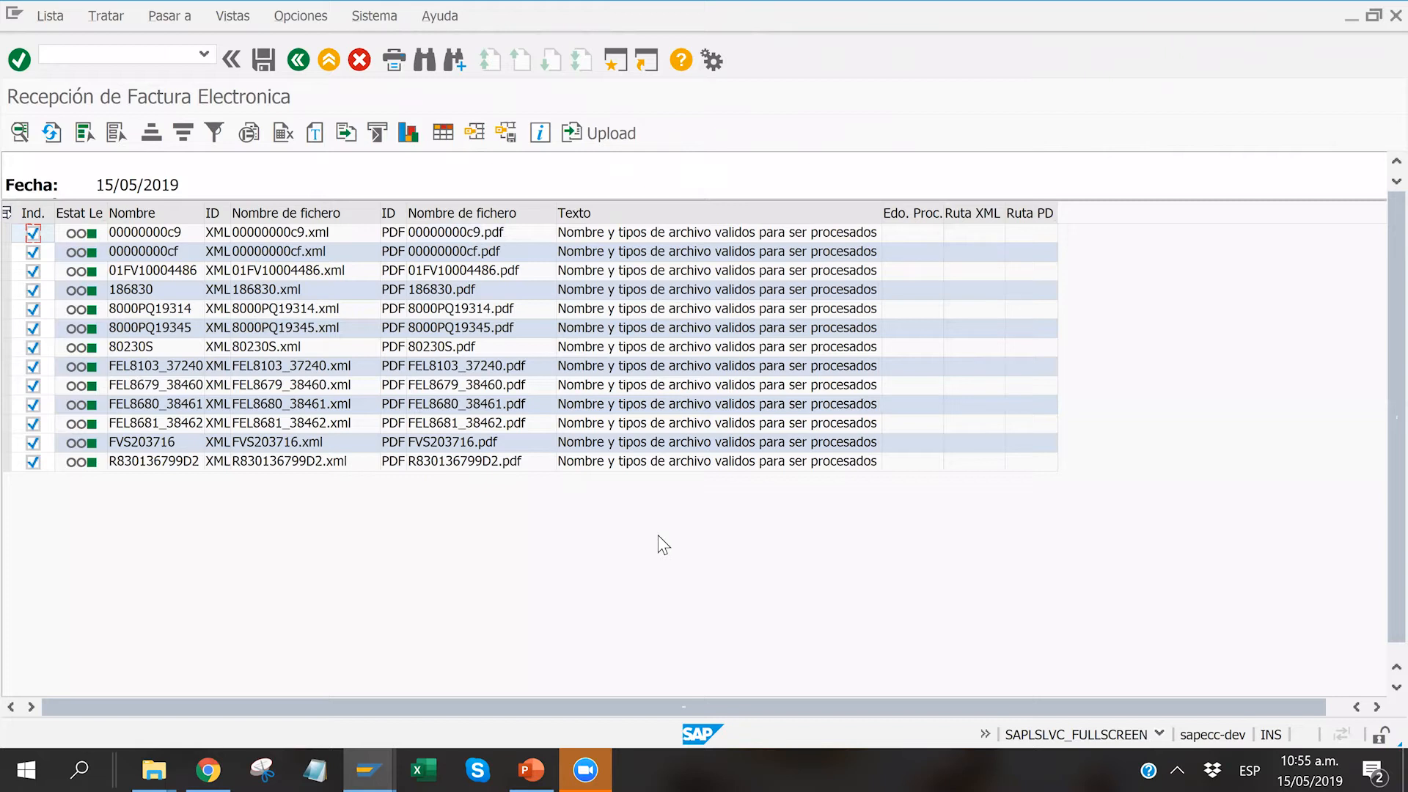
click(626, 134)
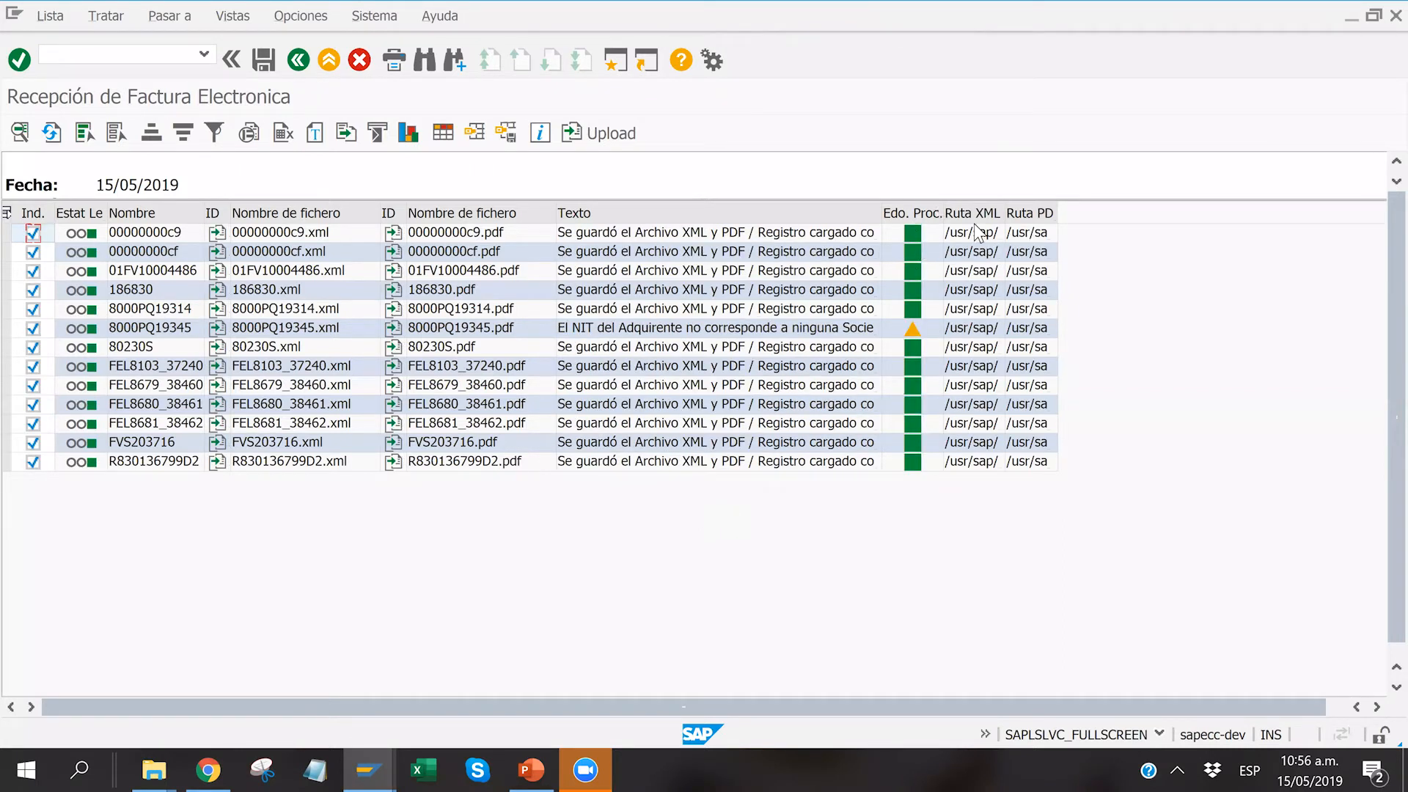
Step: Widen the columns around Ruta XML and Ruta PDF to read where the uploaded files are stored
drag(944, 213, 1354, 214)
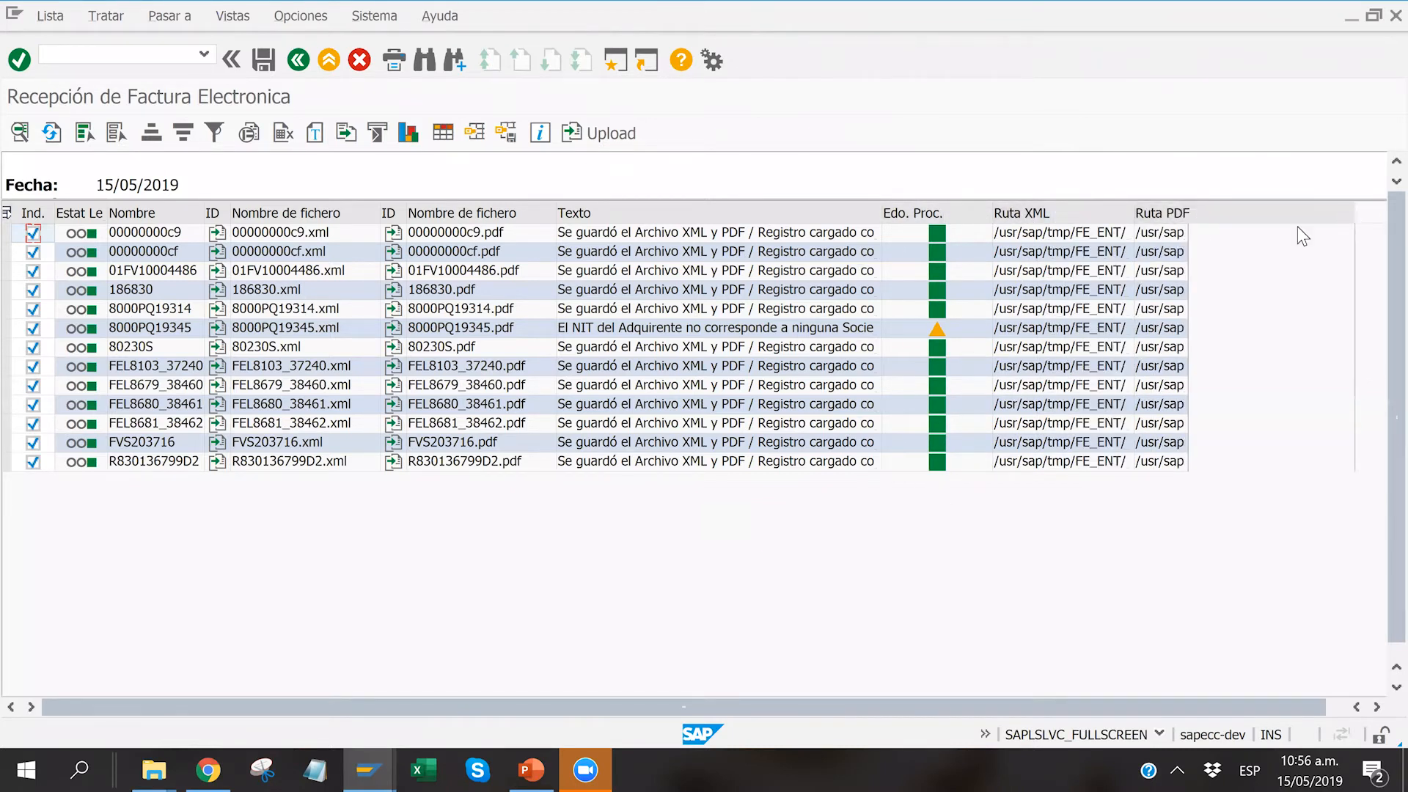
drag(1135, 212, 1181, 213)
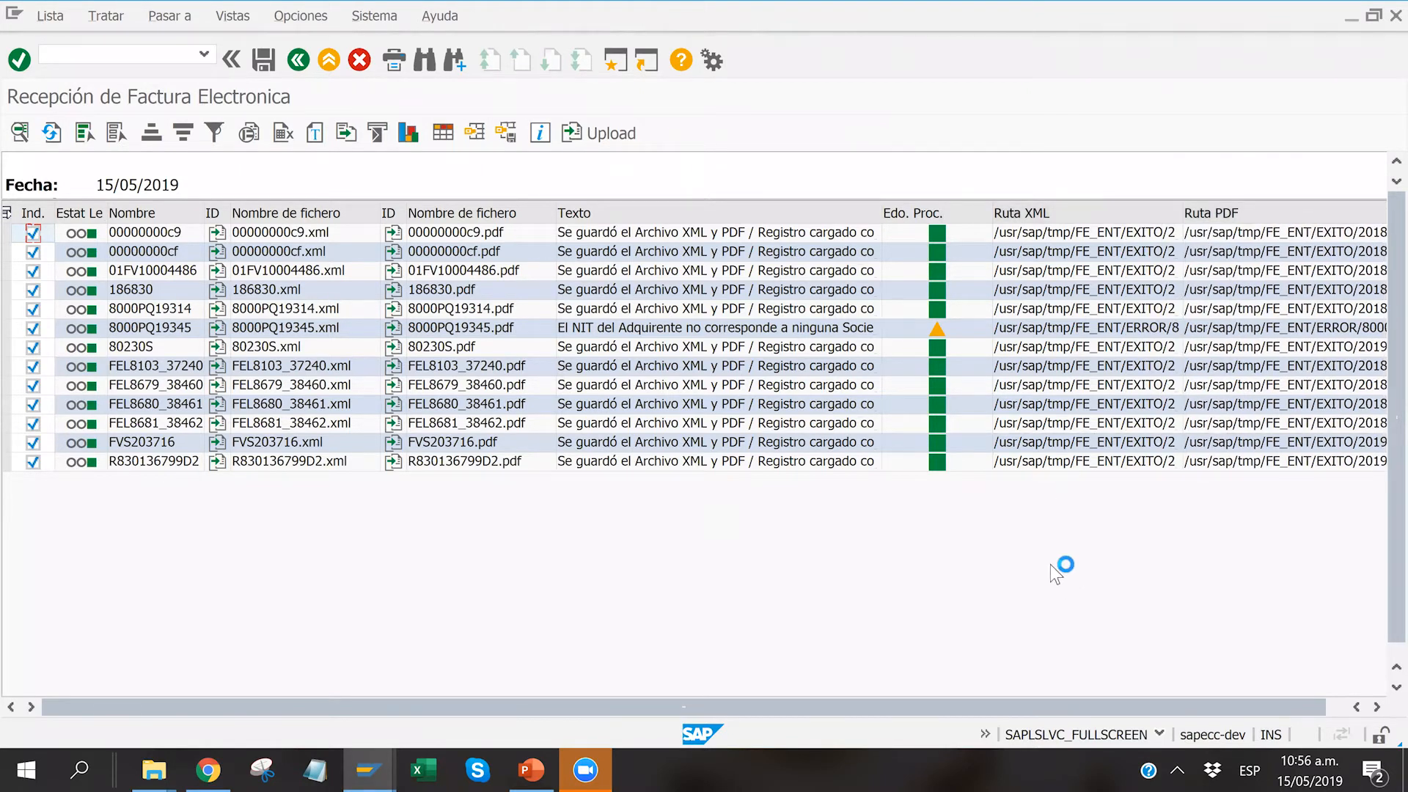
Step: Leave the upload list and examine the load log's validation messages for invoices 5280230 and FVS203716
click(298, 62)
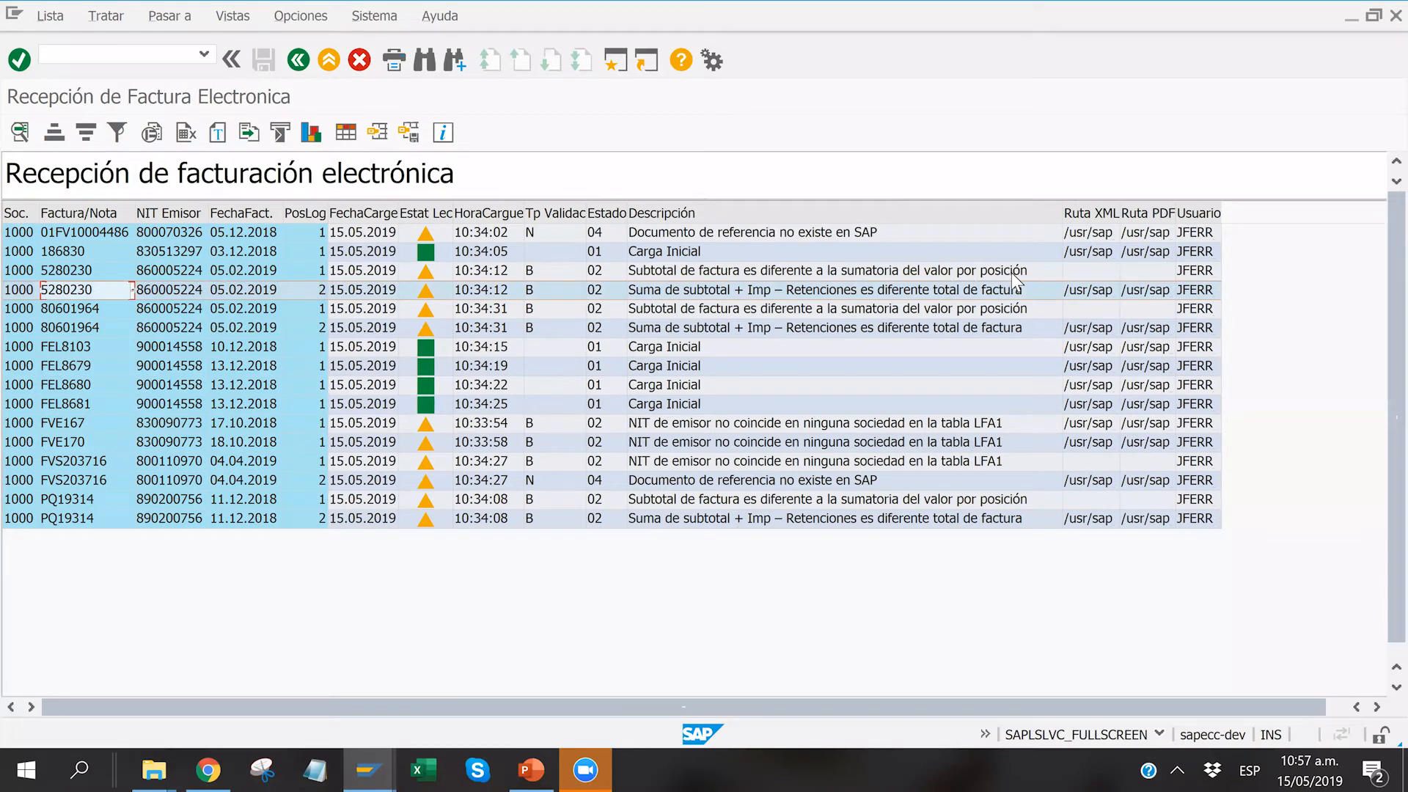
key(Up)
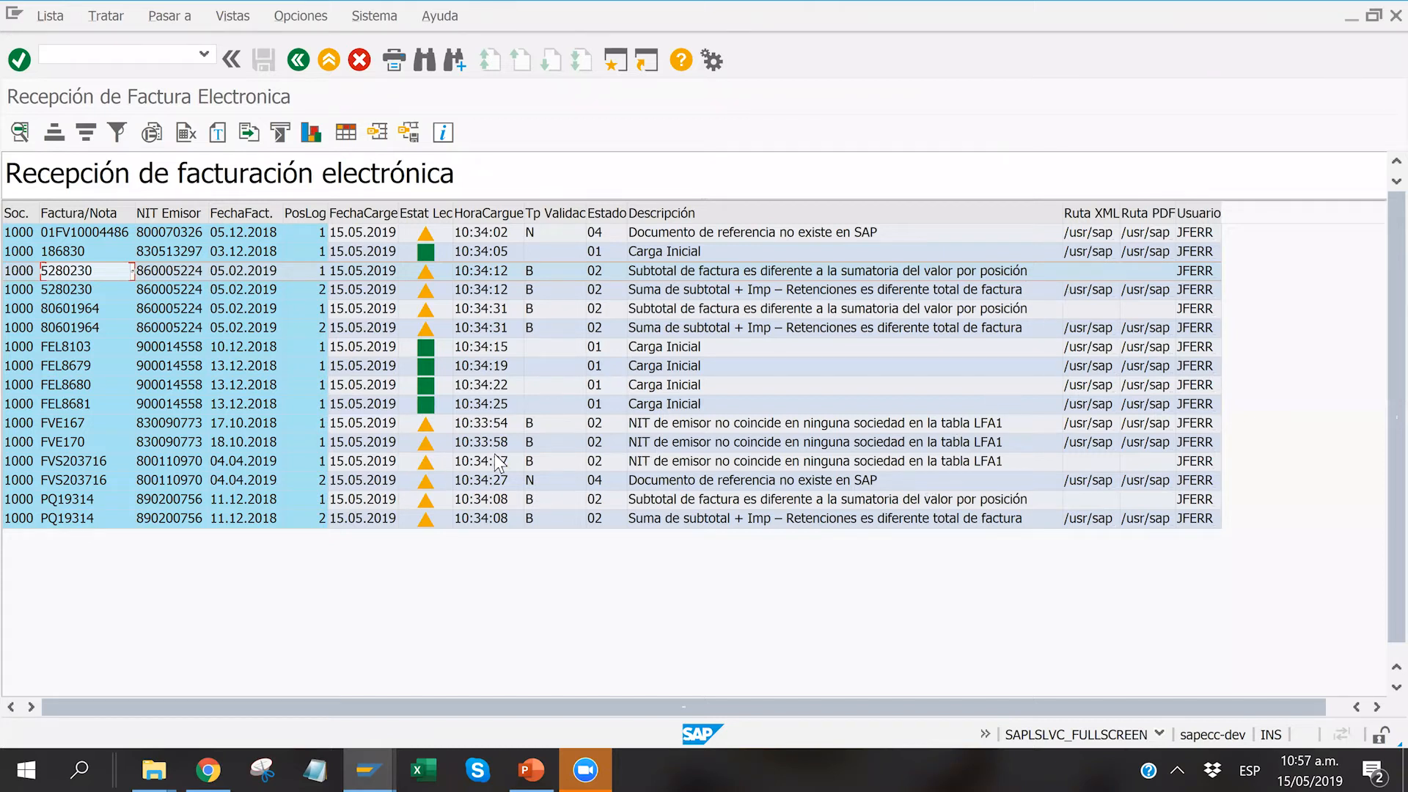
click(707, 465)
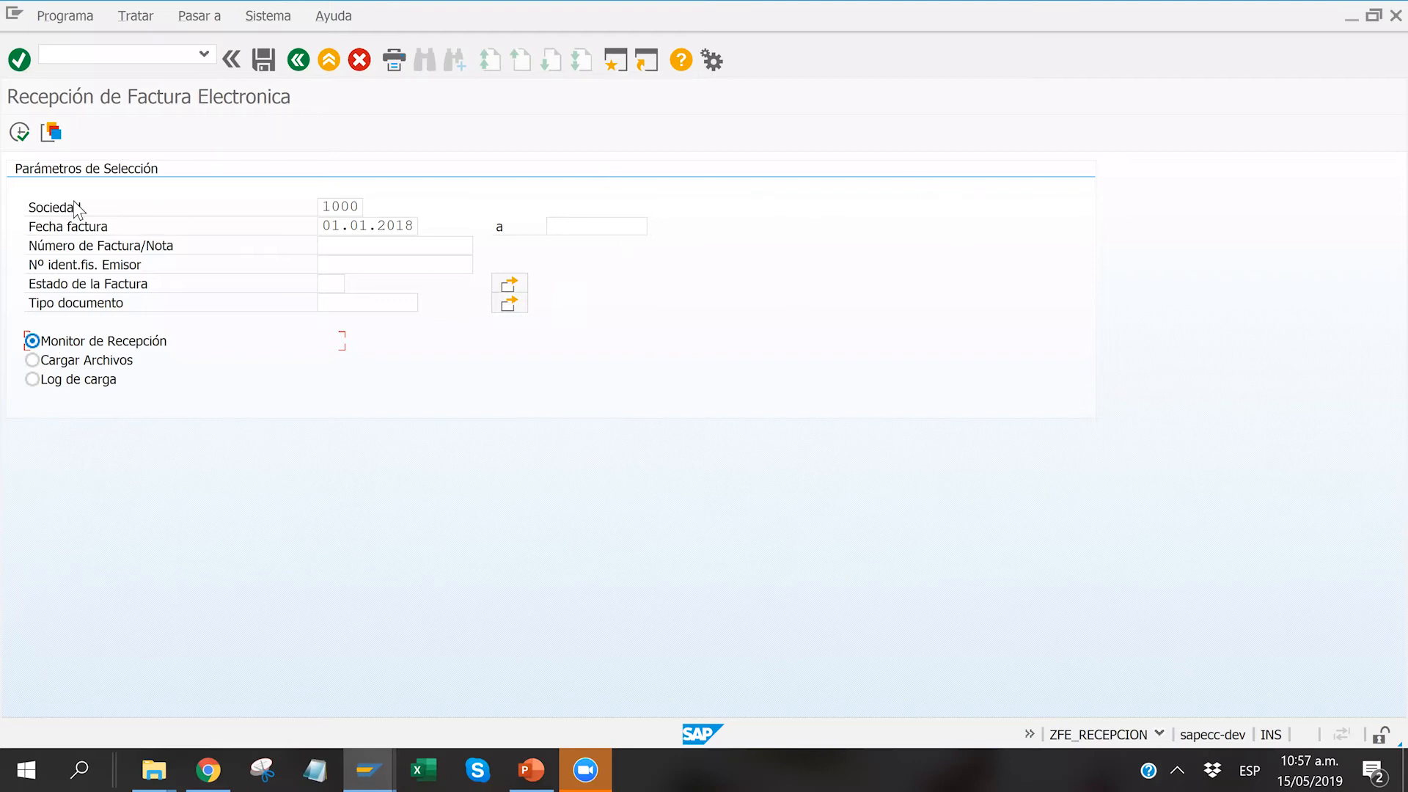
Step: Run Monitor de Recepción for company 1000 with invoice date 01.01.2018 and view invoice 01FV10004486 as PDF and XML
key(F8)
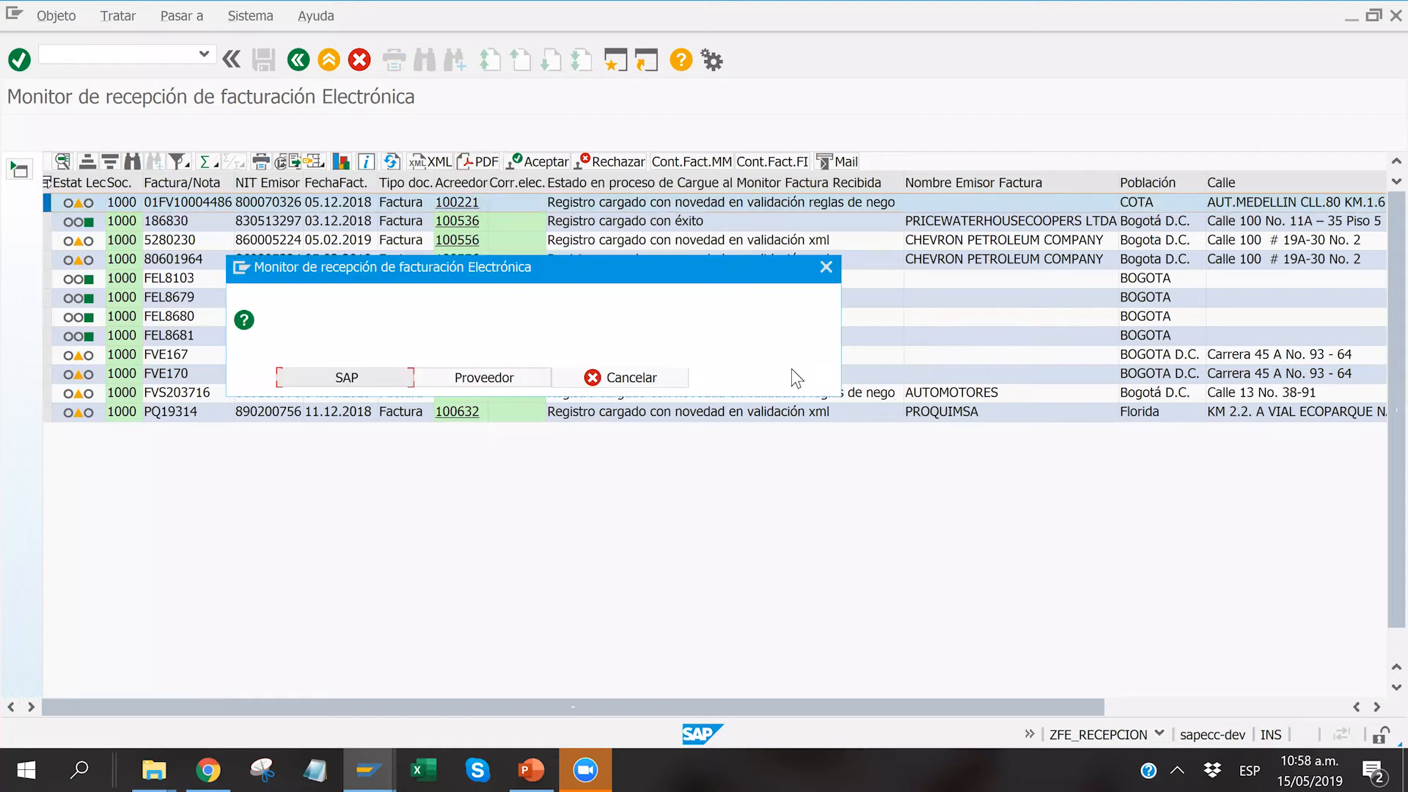
key(Return)
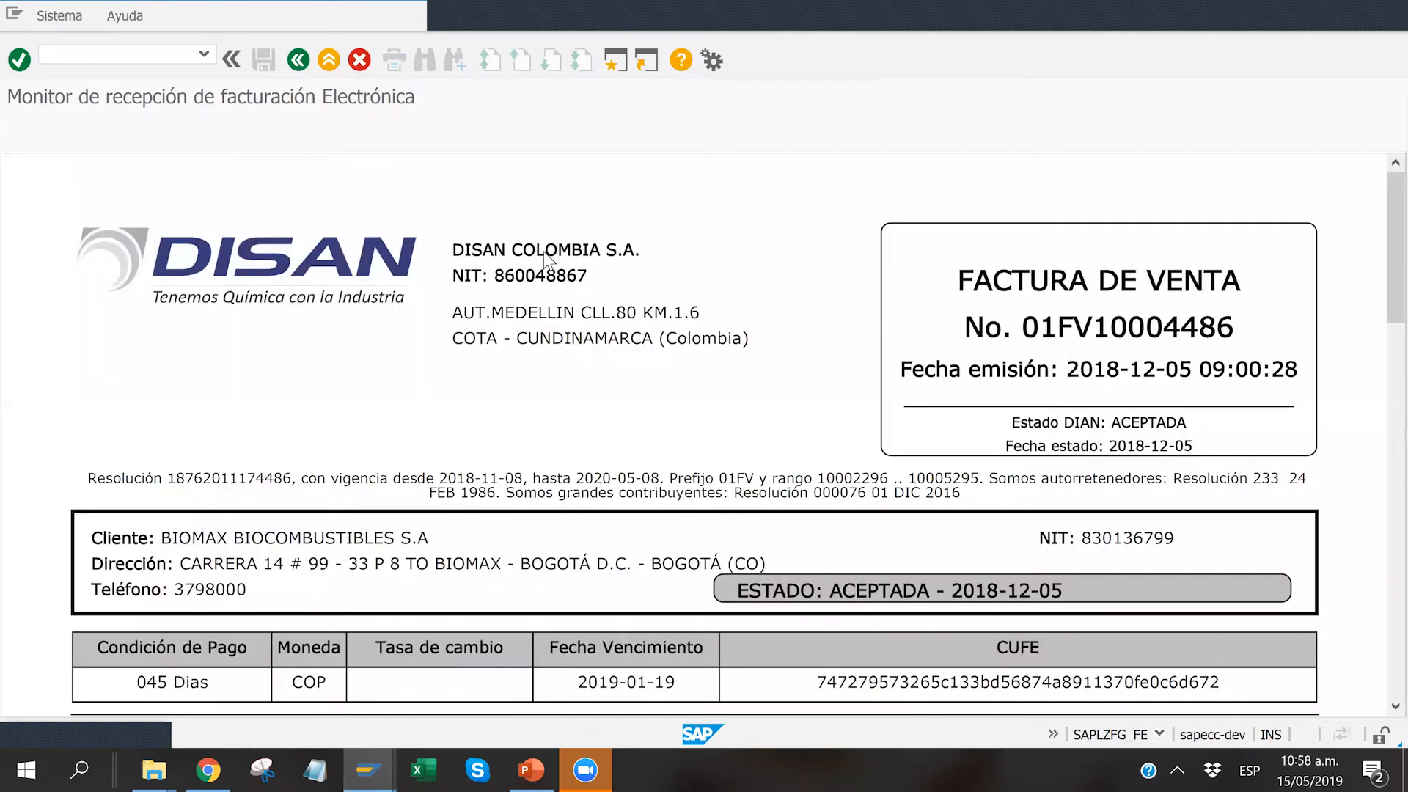
key(F3)
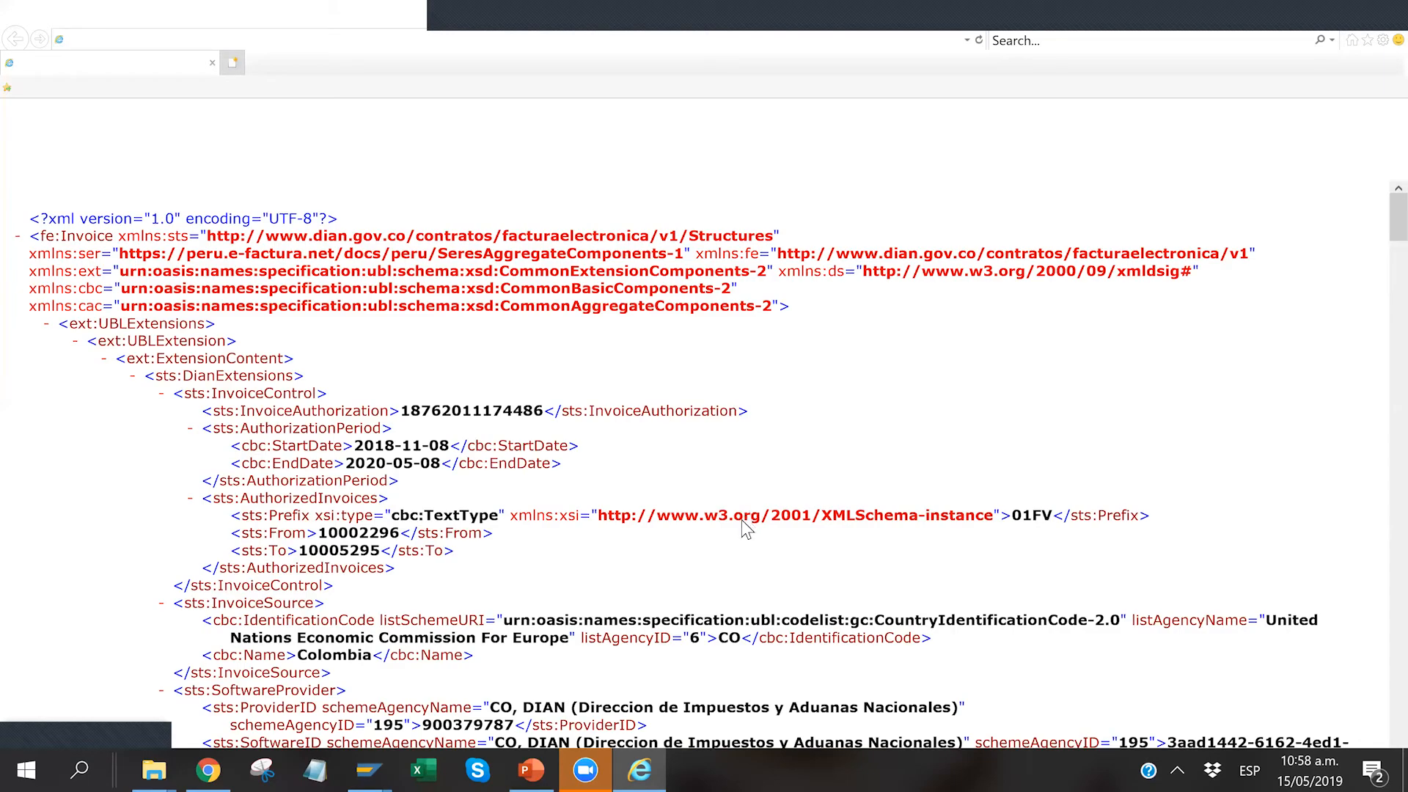
scroll(746, 528, down, 10)
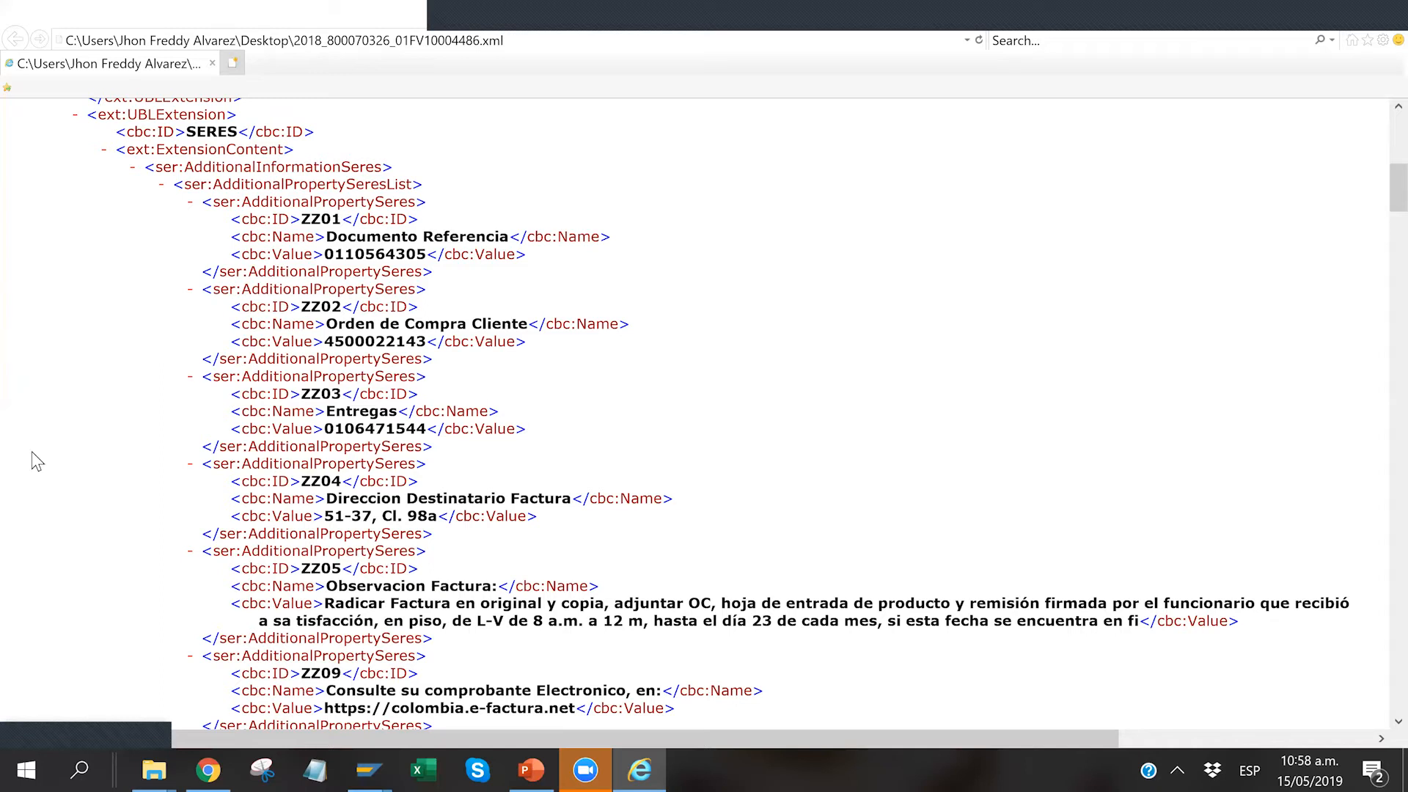
key(alt+Tab)
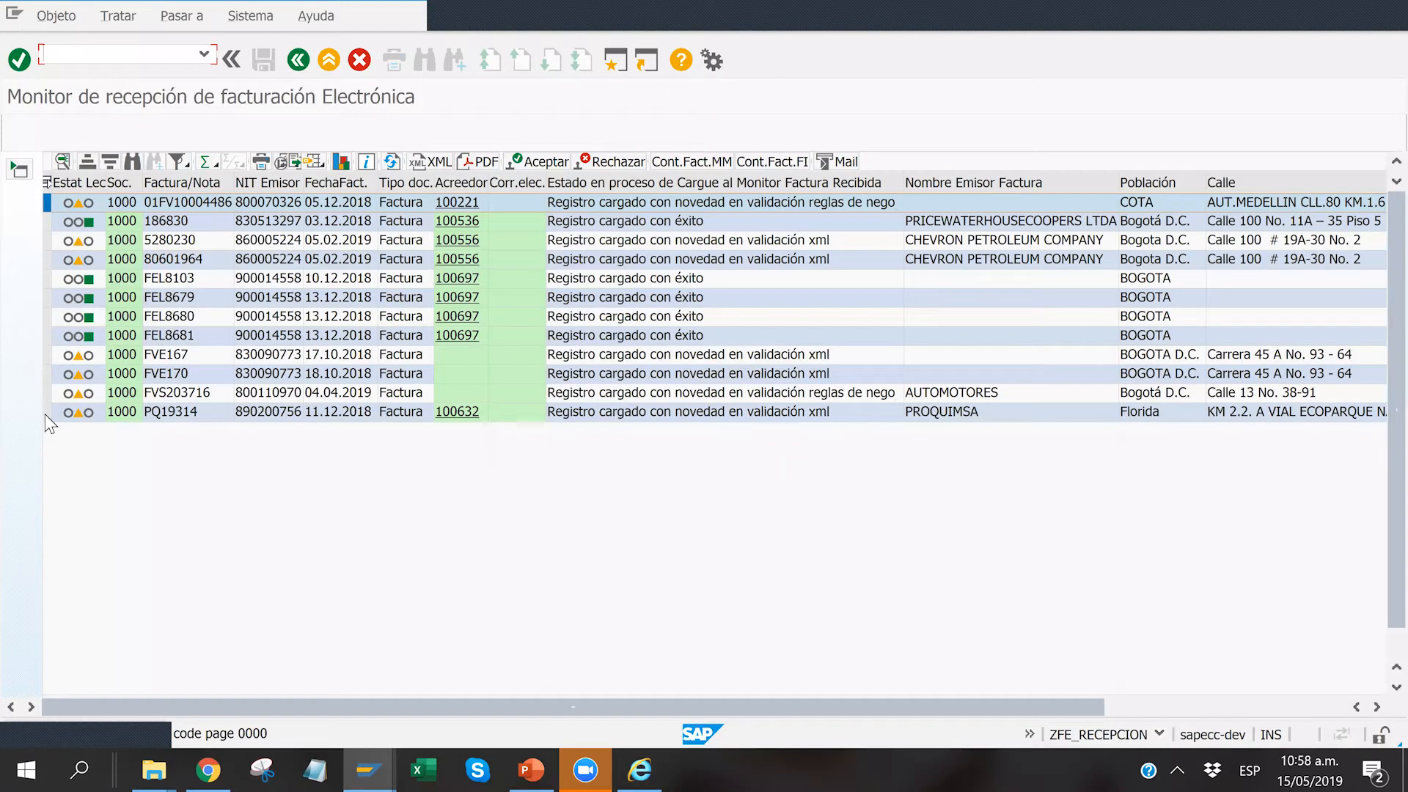
Step: Approve invoice PQ19314 in the reception monitor
click(47, 413)
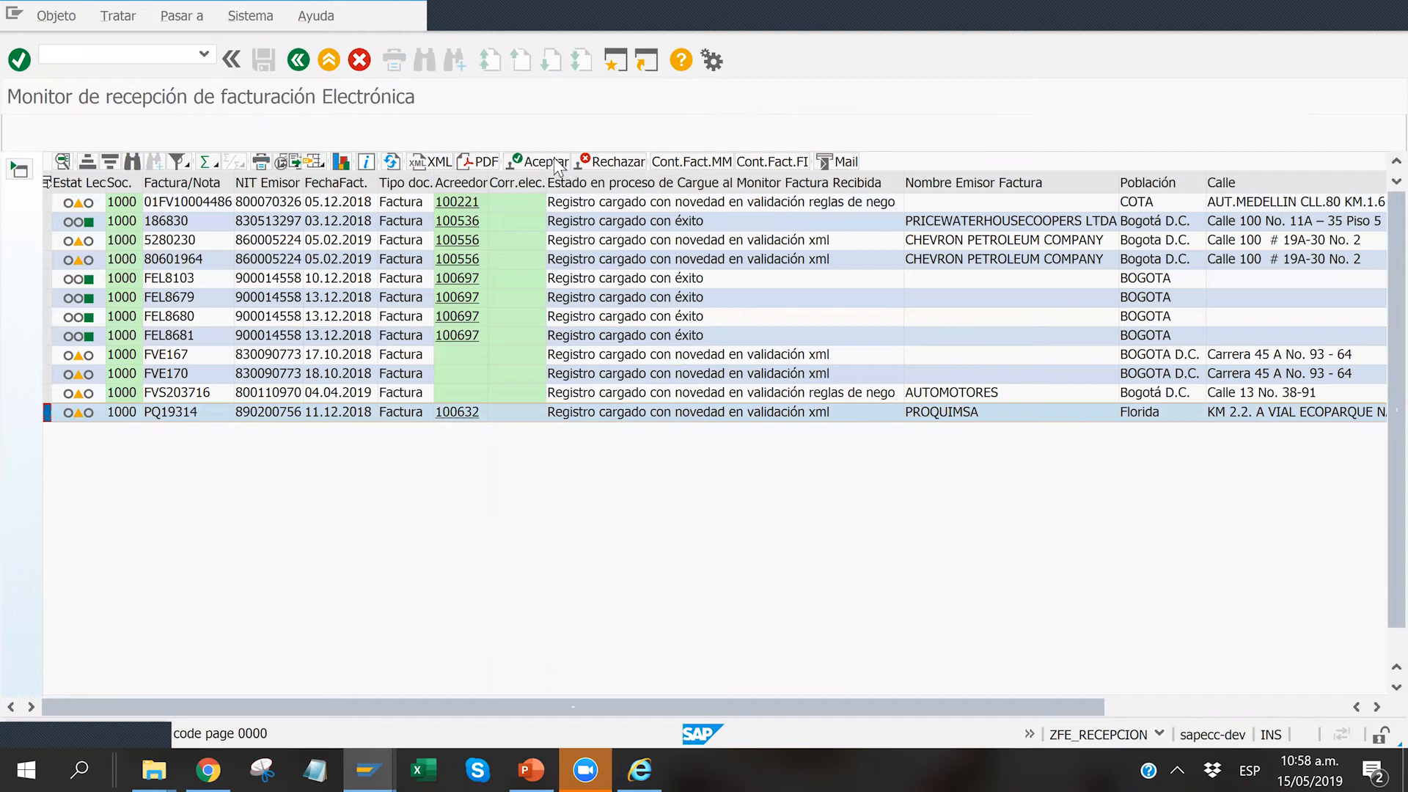
click(546, 162)
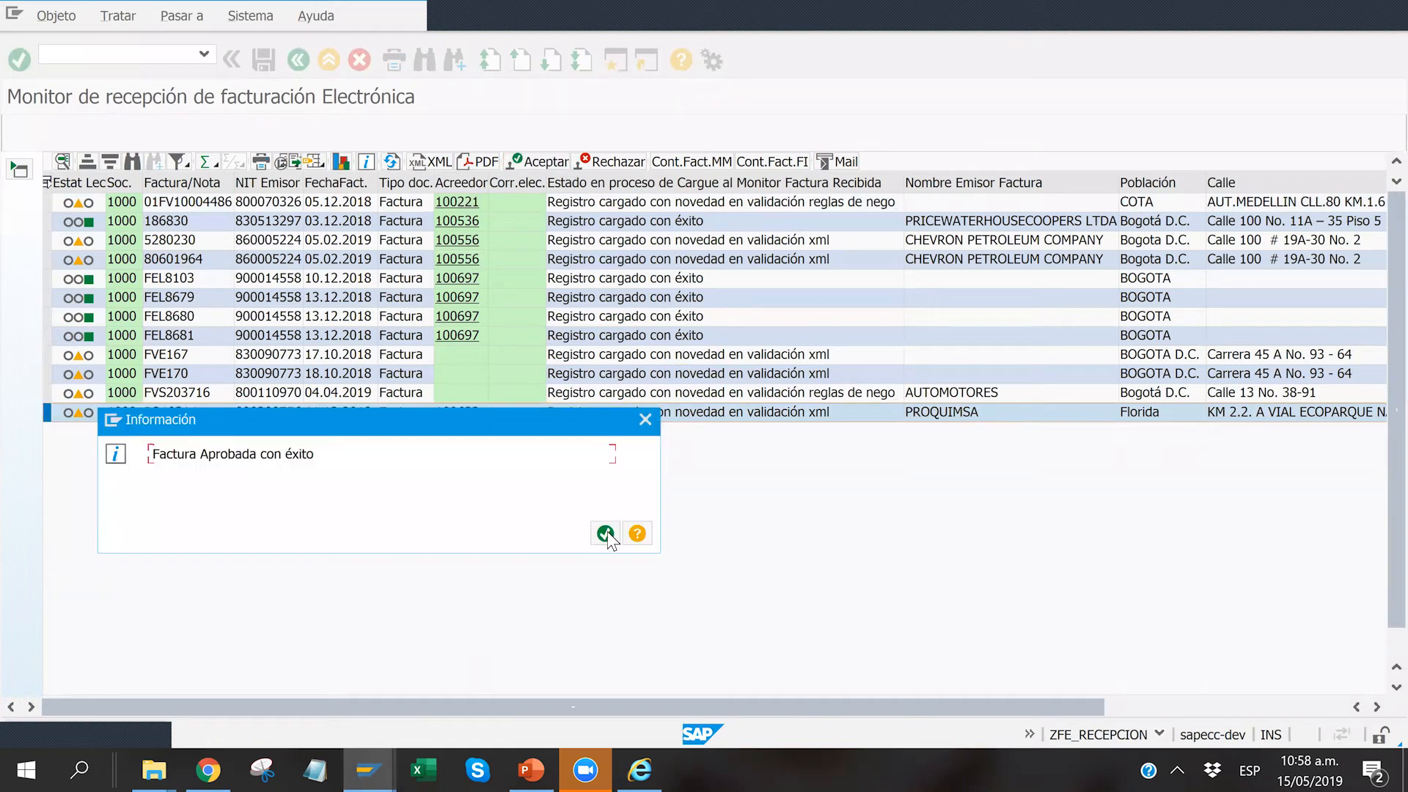
click(615, 531)
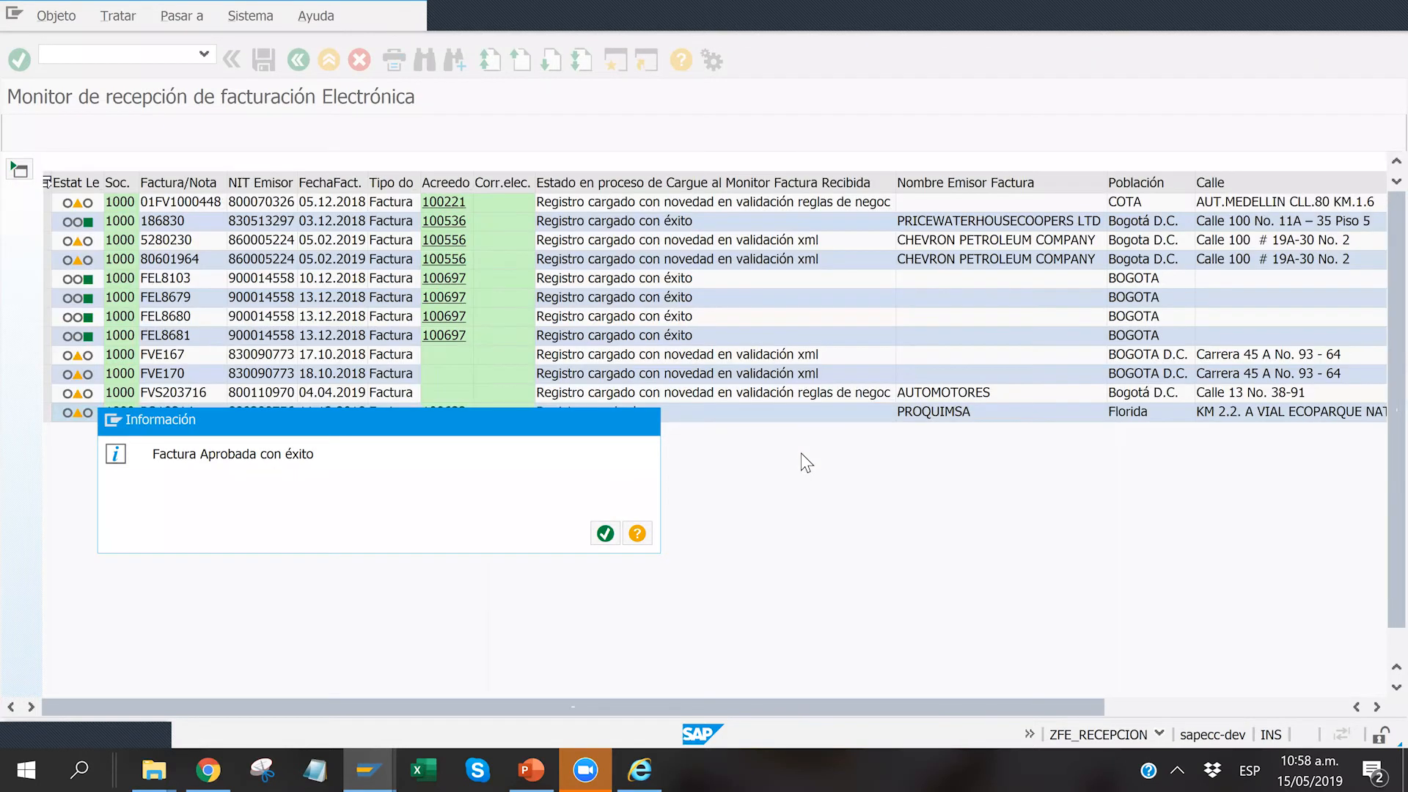
Step: Start the MM posting of invoice PQ19314 and make the status bar show the transaction code
click(55, 408)
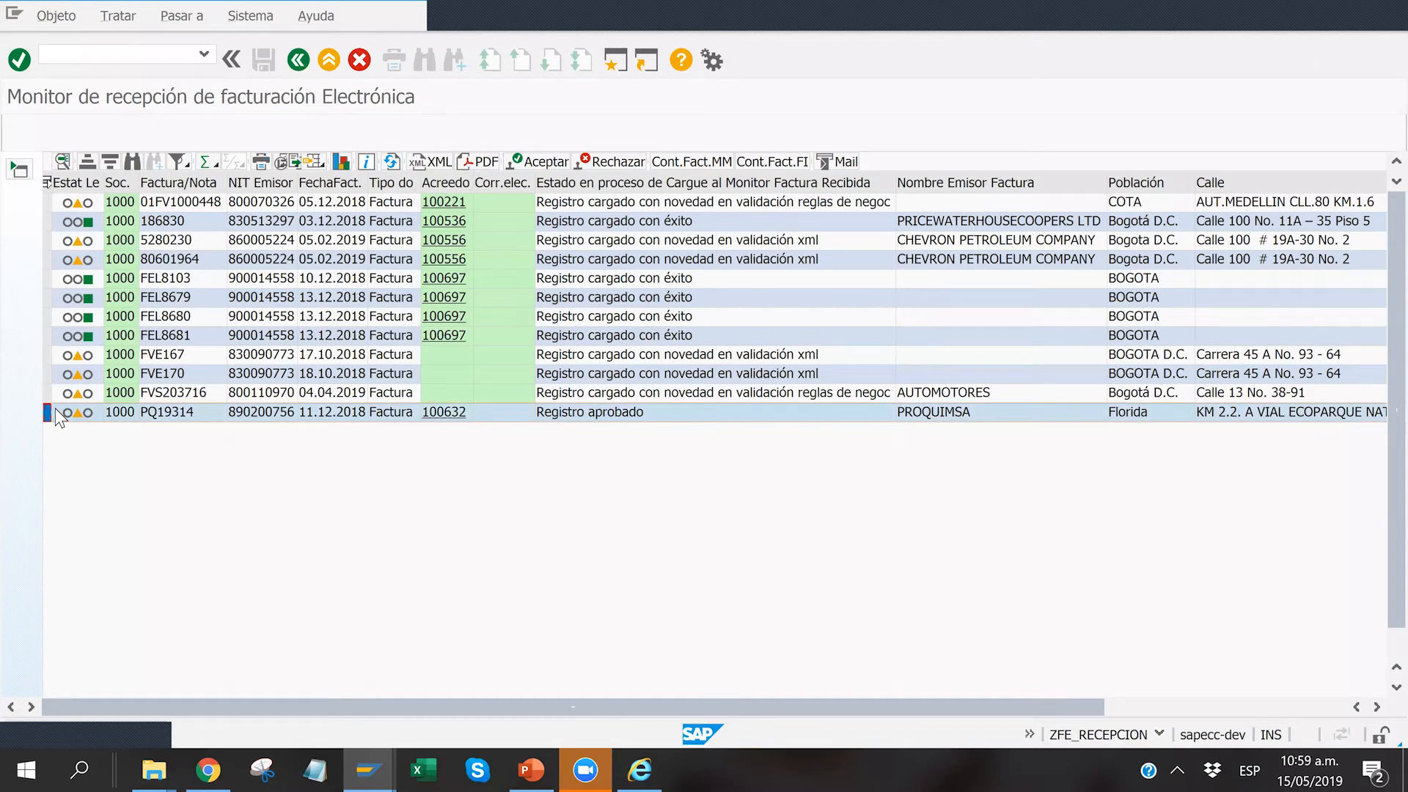
click(711, 161)
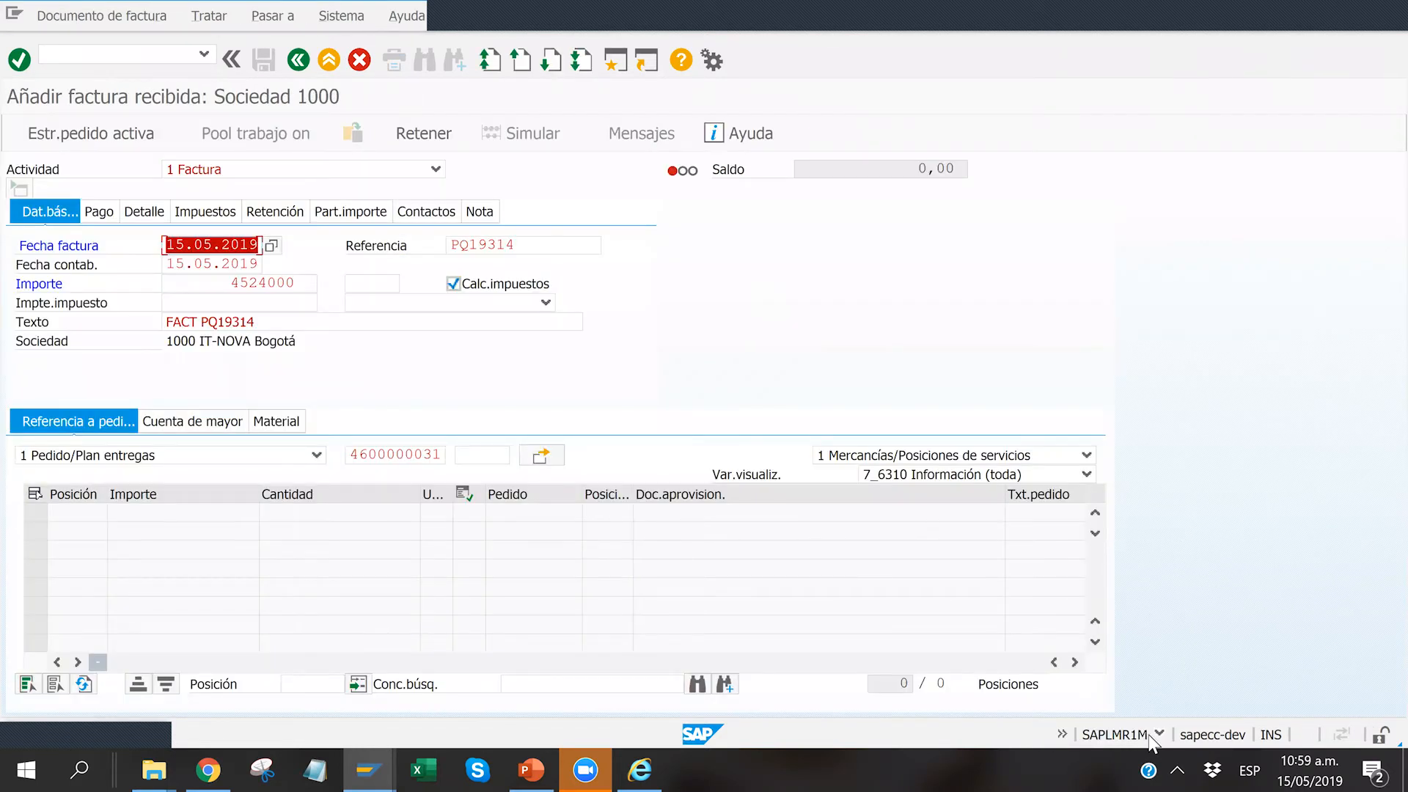
click(1160, 736)
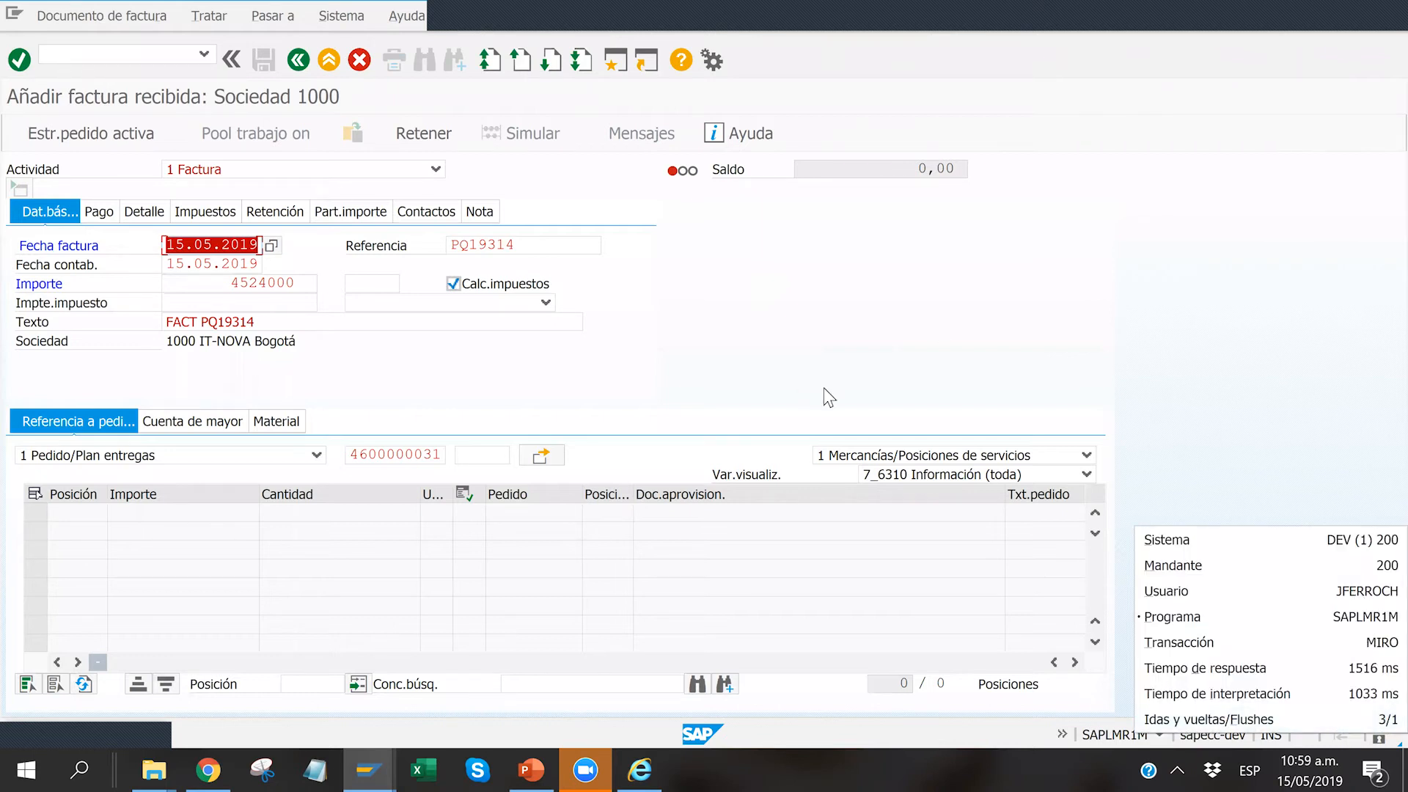
click(325, 533)
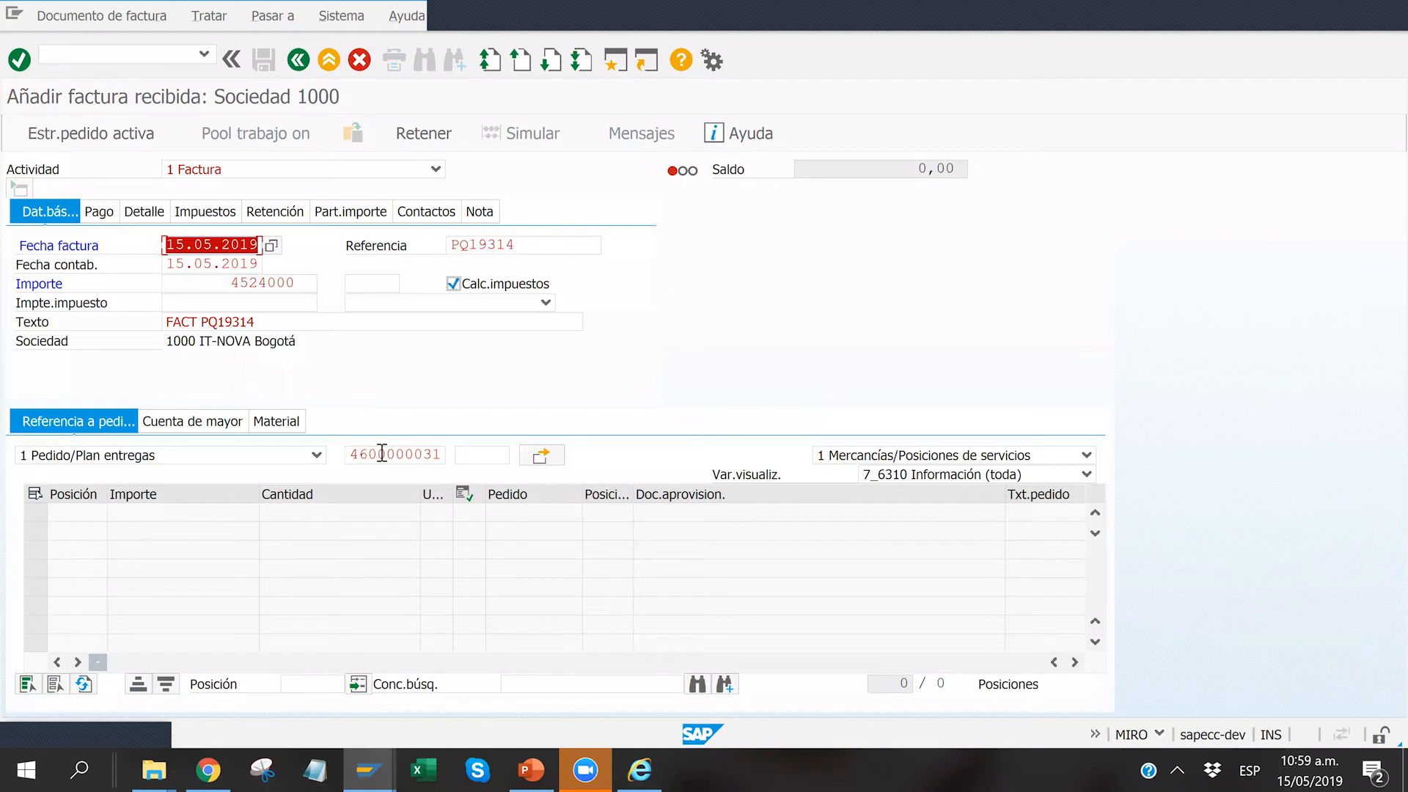
Step: Load the purchase order's items into the invoice and post it with payment base date 15.05.2019
click(540, 456)
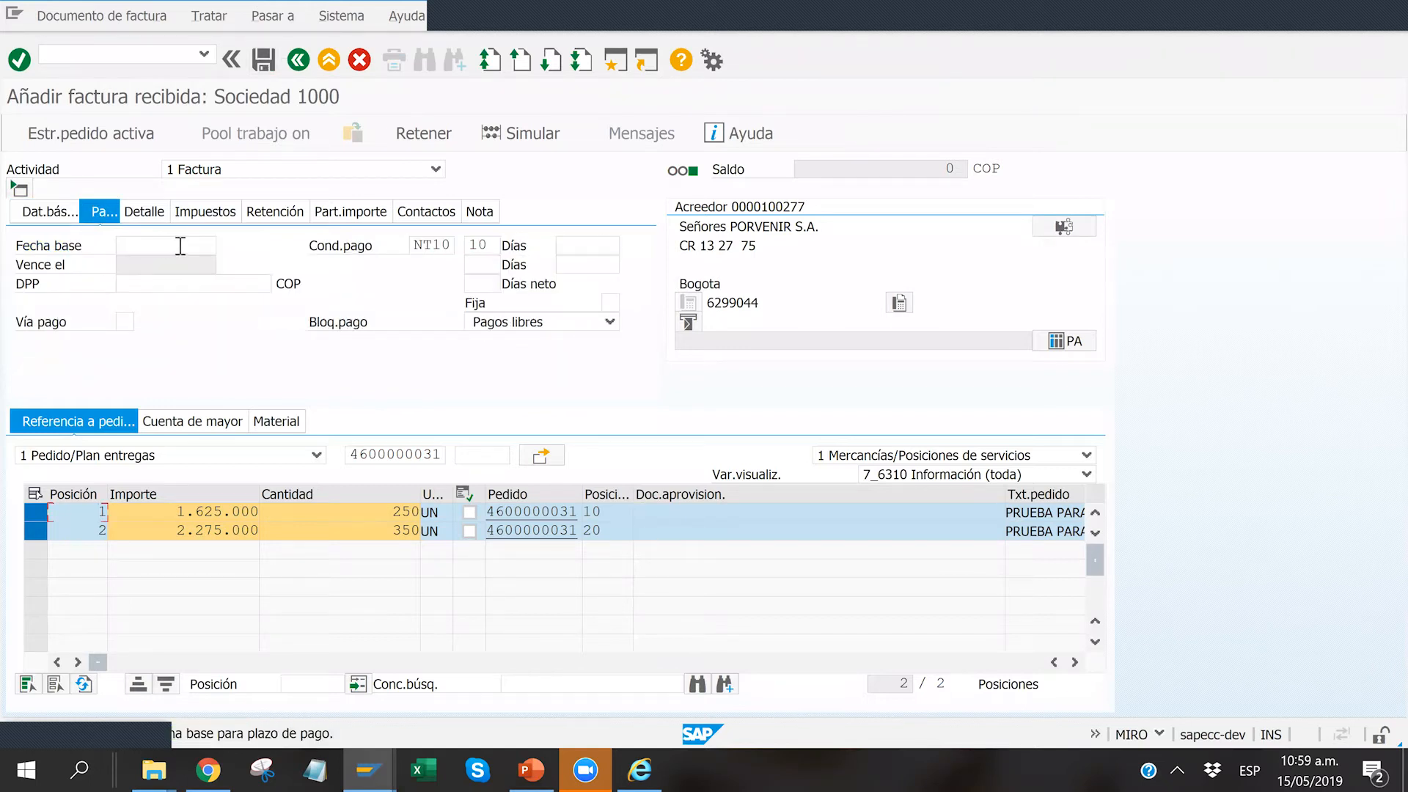
text(150519)
key(Return)
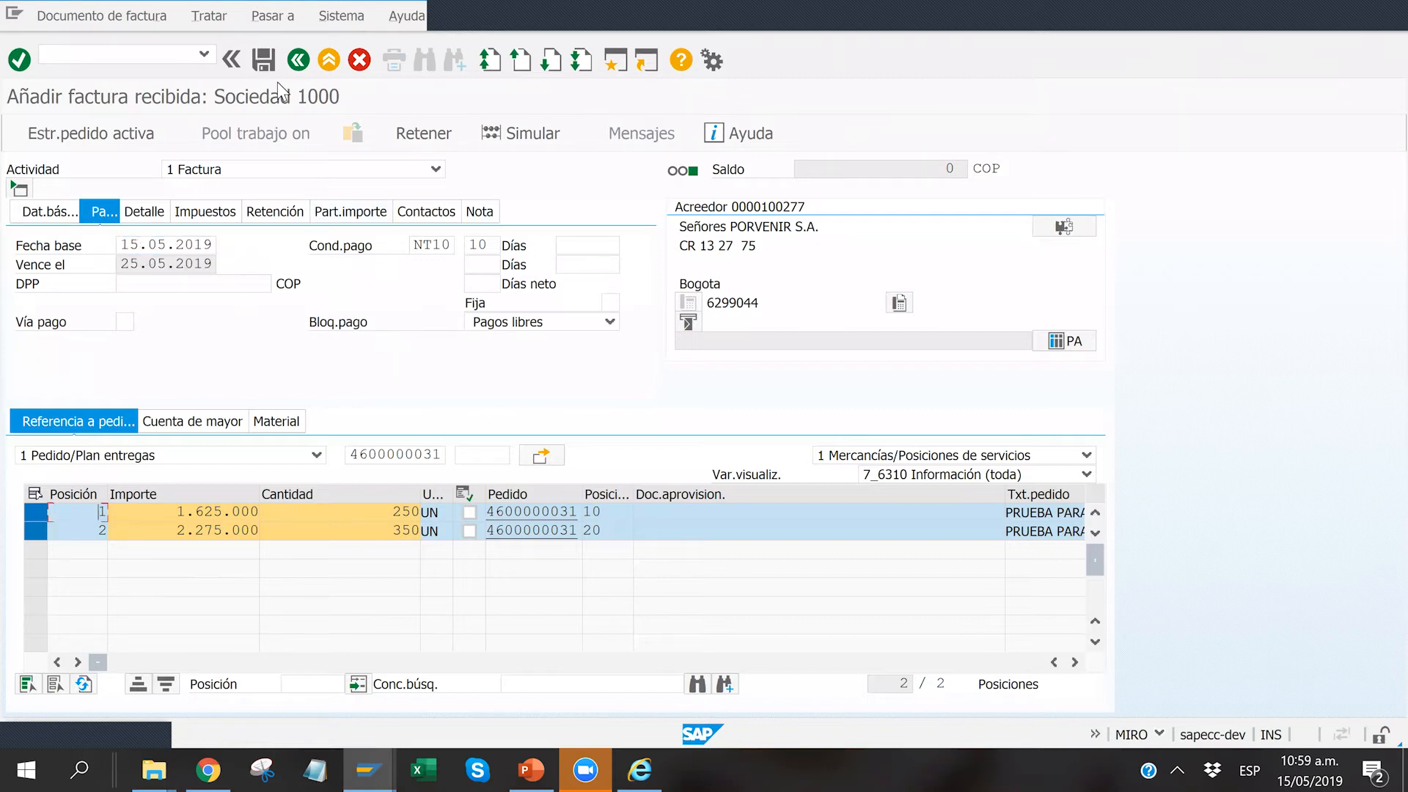
click(265, 63)
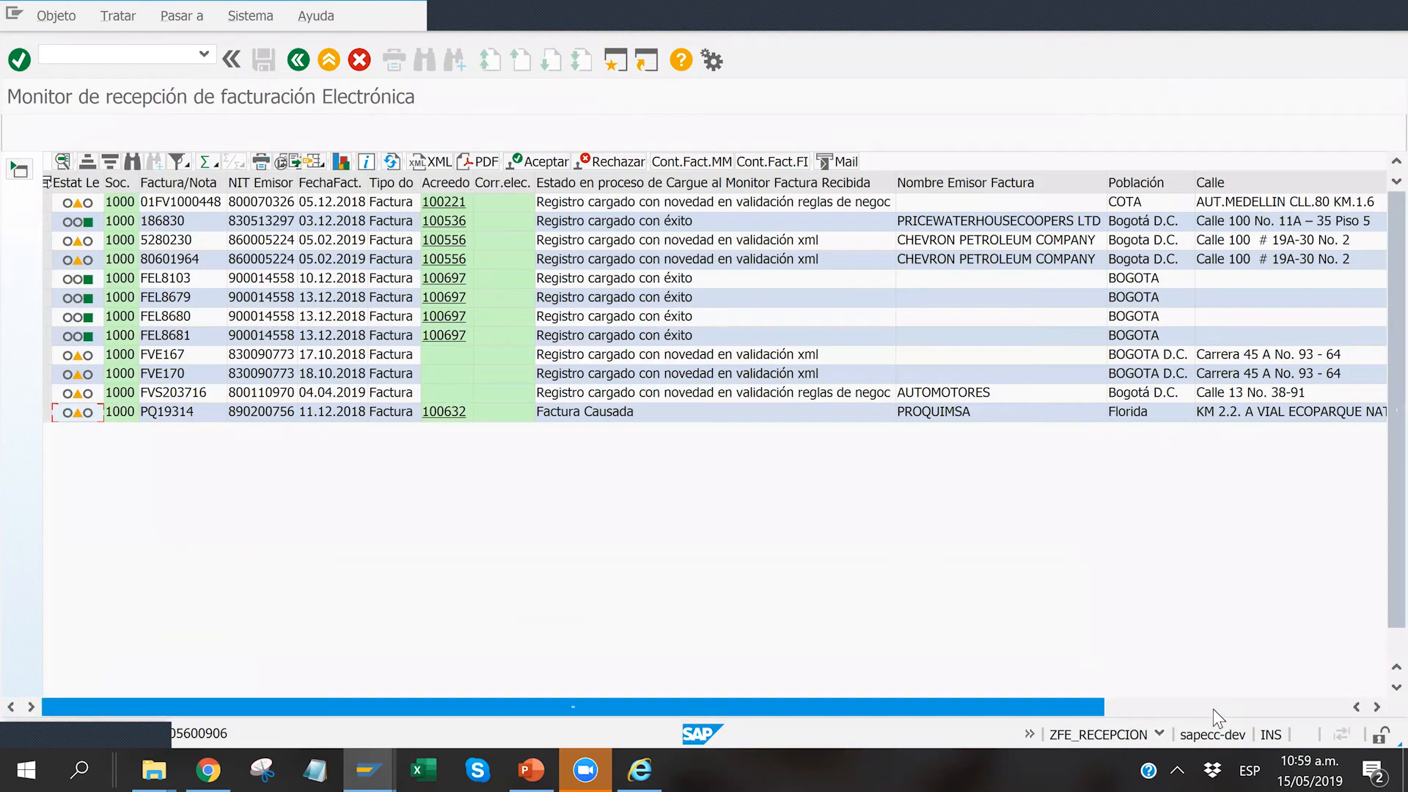
Step: Examine the monitor's remaining columns for the invoices, including totals, CUFE, file paths, posting document and authorised number range
click(1251, 706)
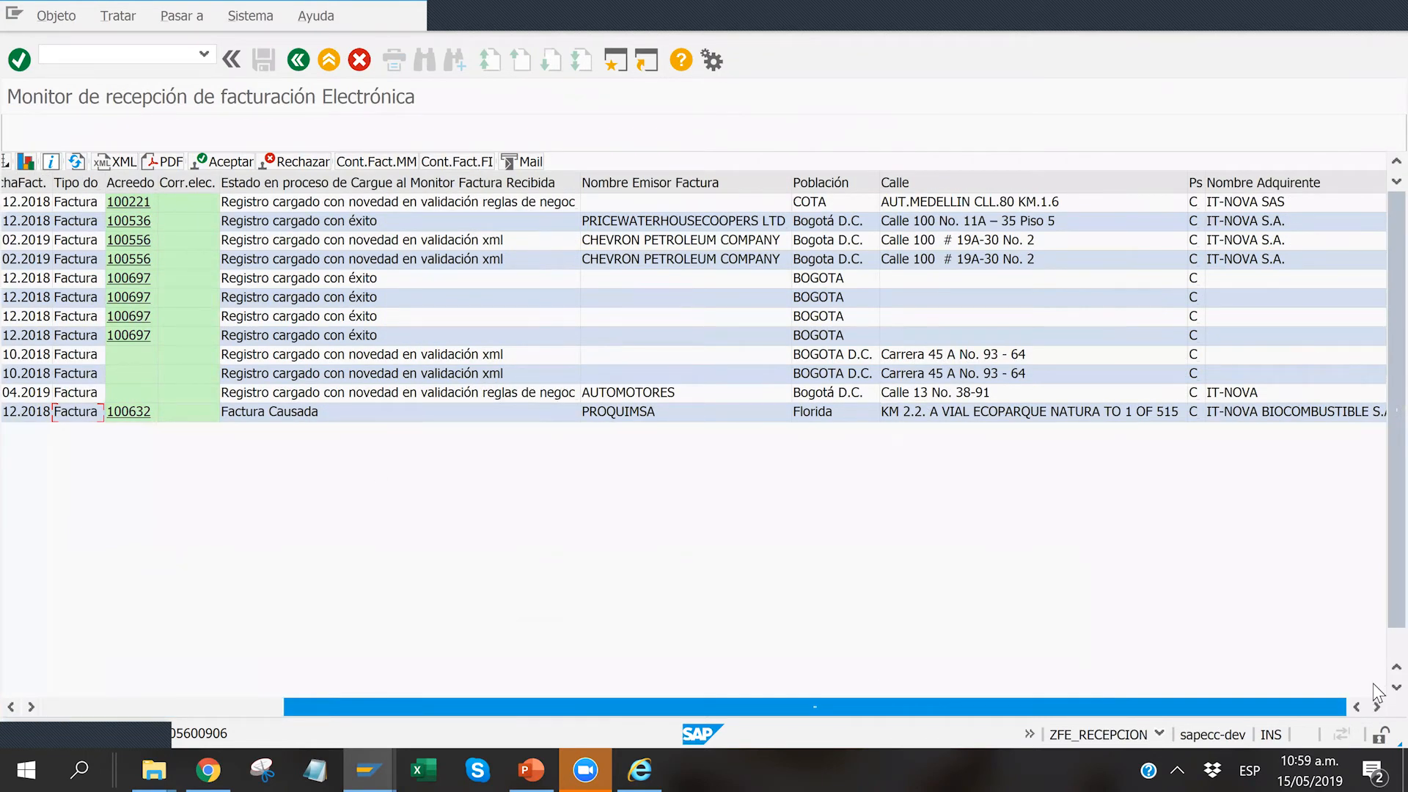
click(1396, 687)
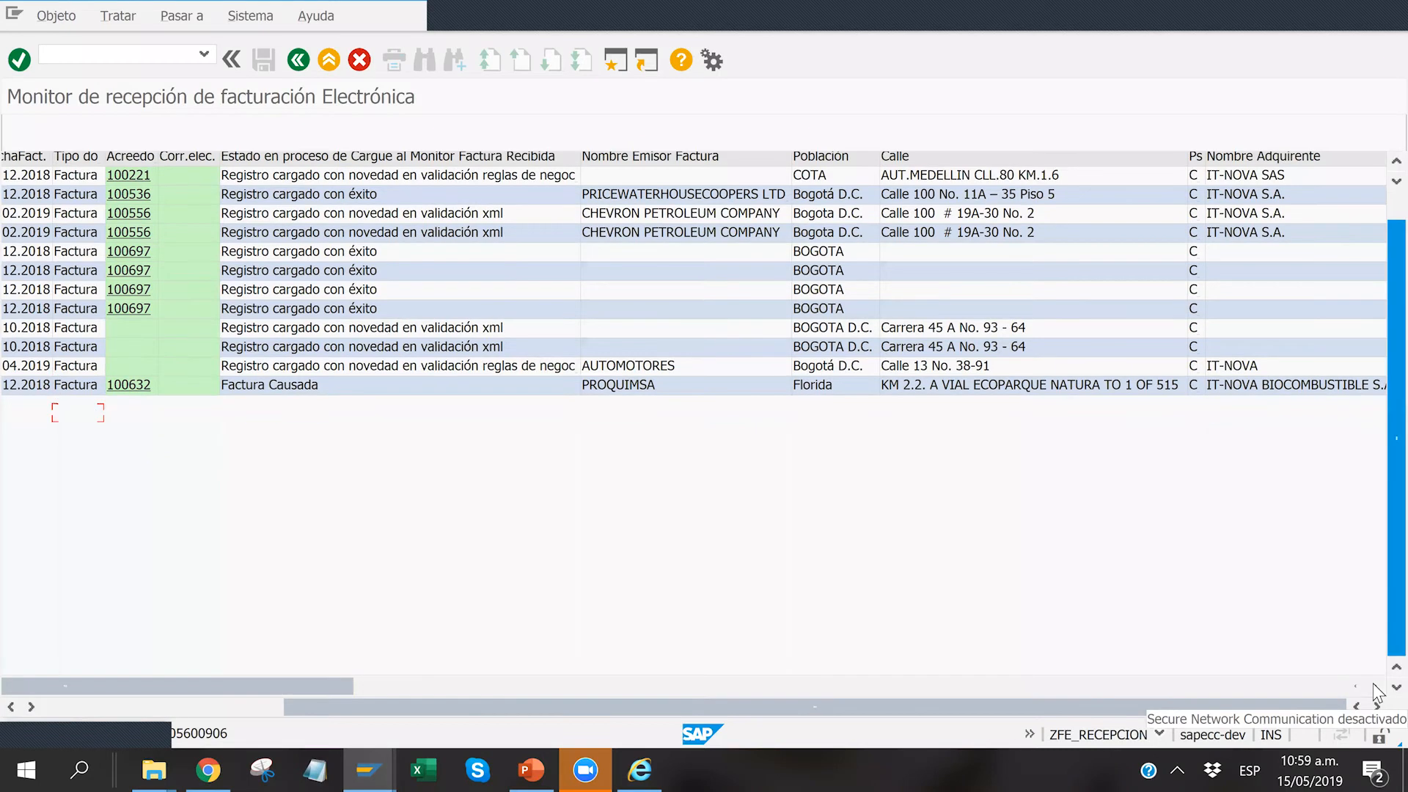
mouse_move(208, 734)
mouse_down()
mouse_move(221, 738)
mouse_move(206, 738)
mouse_up()
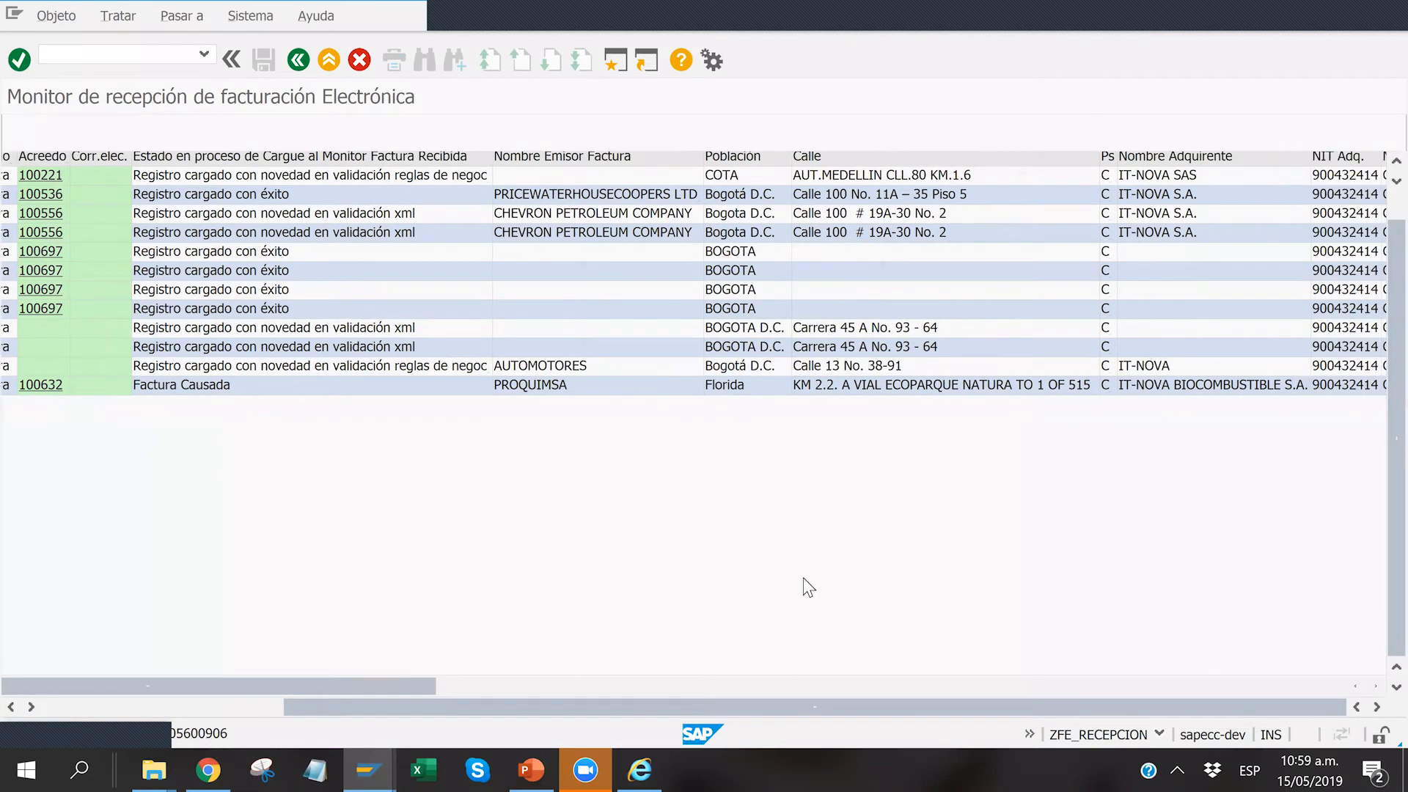
click(1079, 685)
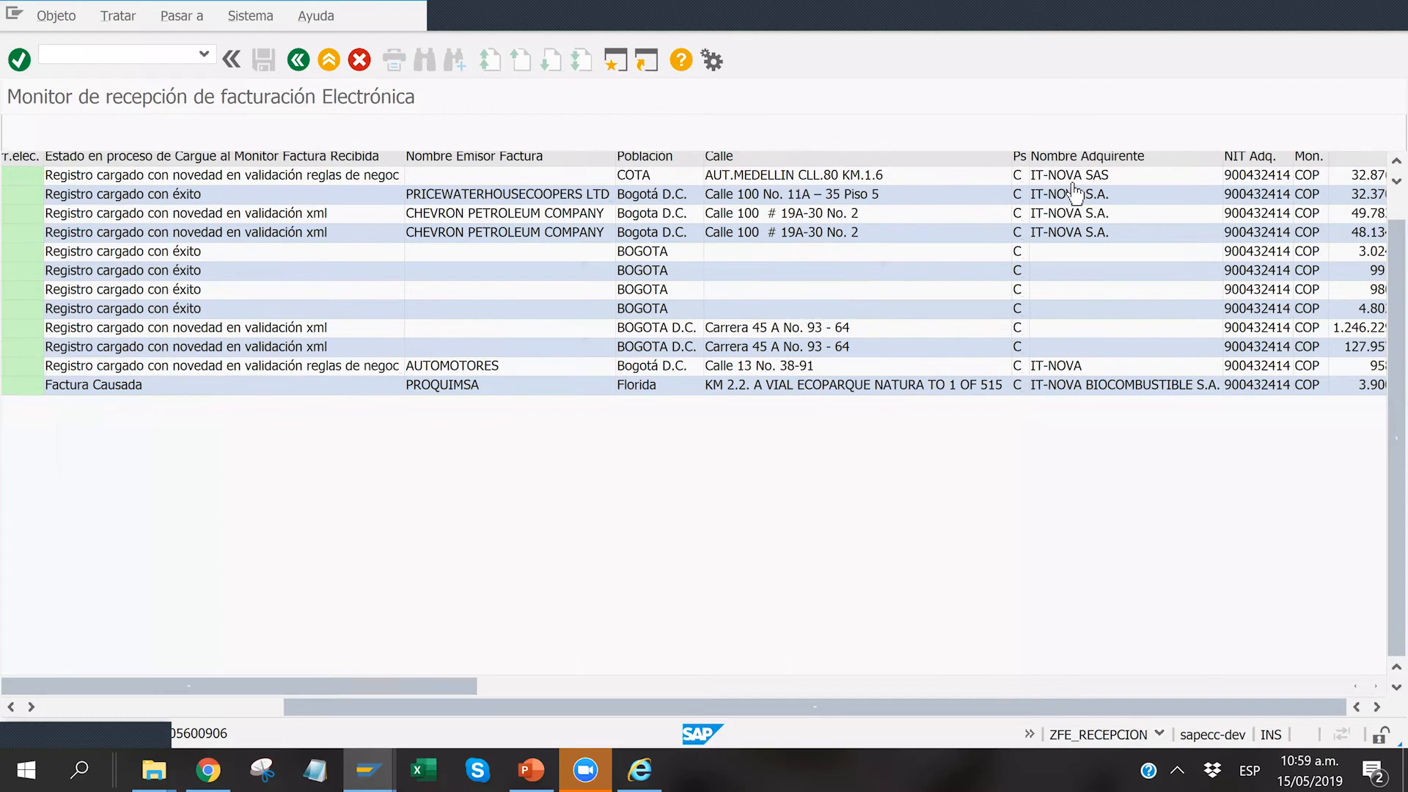
drag(253, 686, 749, 684)
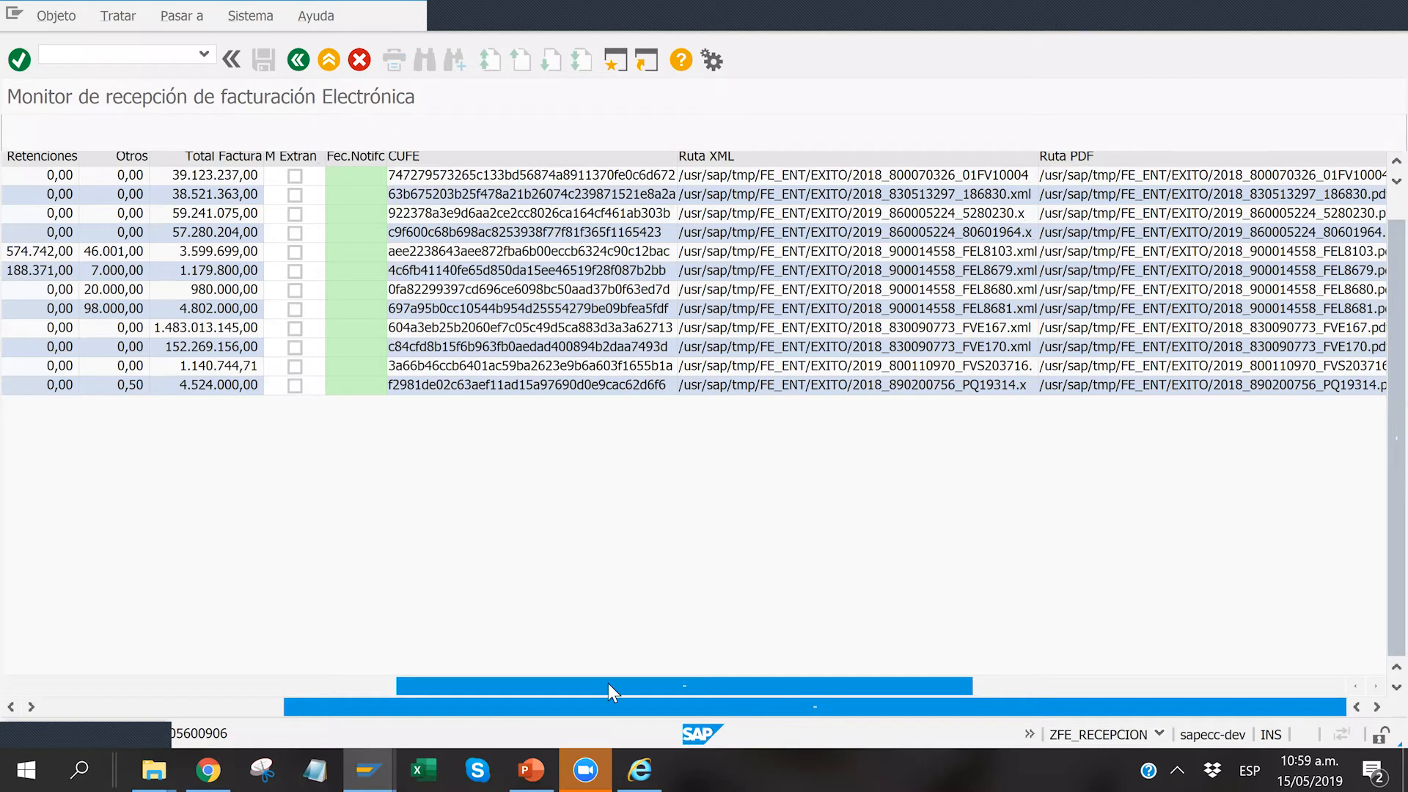
drag(419, 678, 1181, 385)
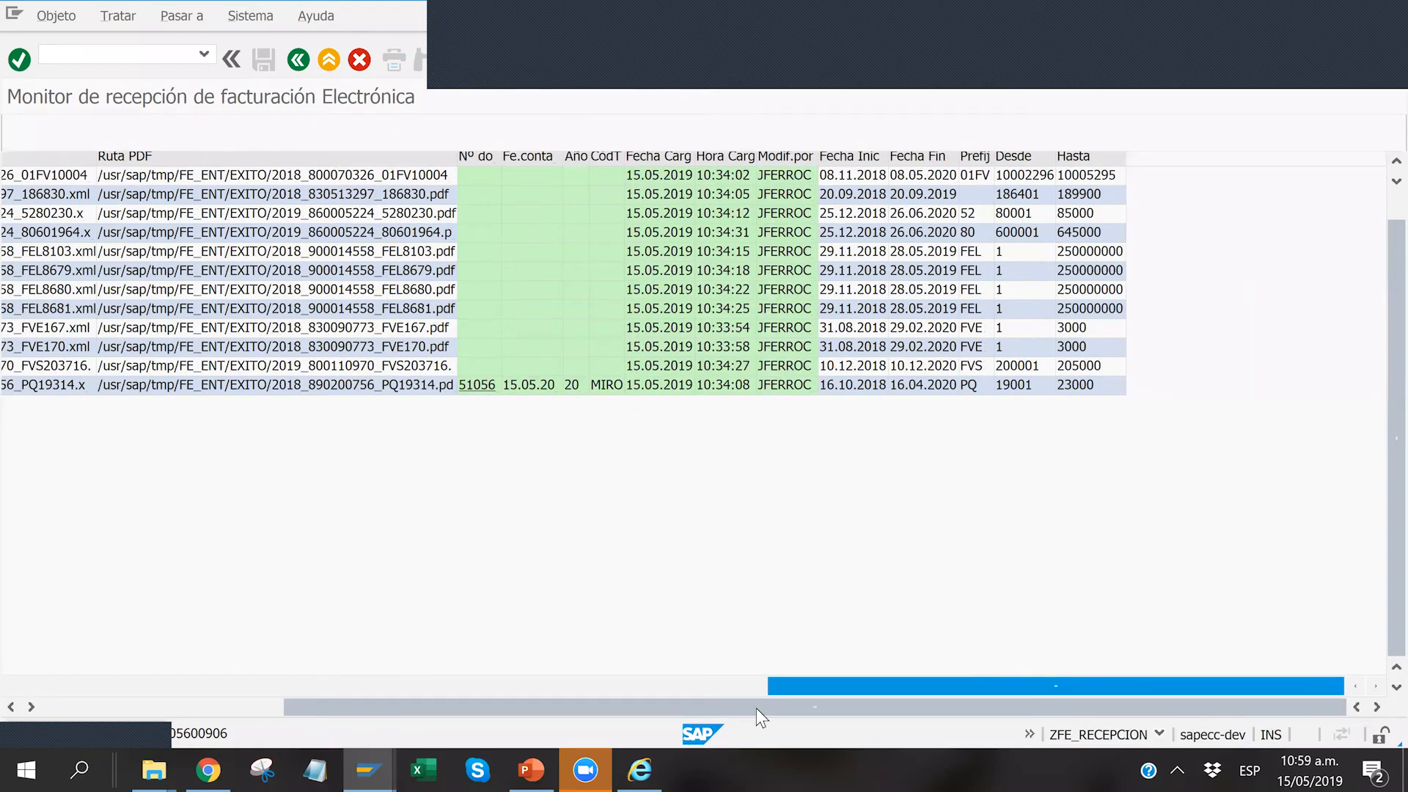
Step: Open the details of invoice PQ19314 and review its item positions, taxes, reference documents, load status and notes
click(82, 687)
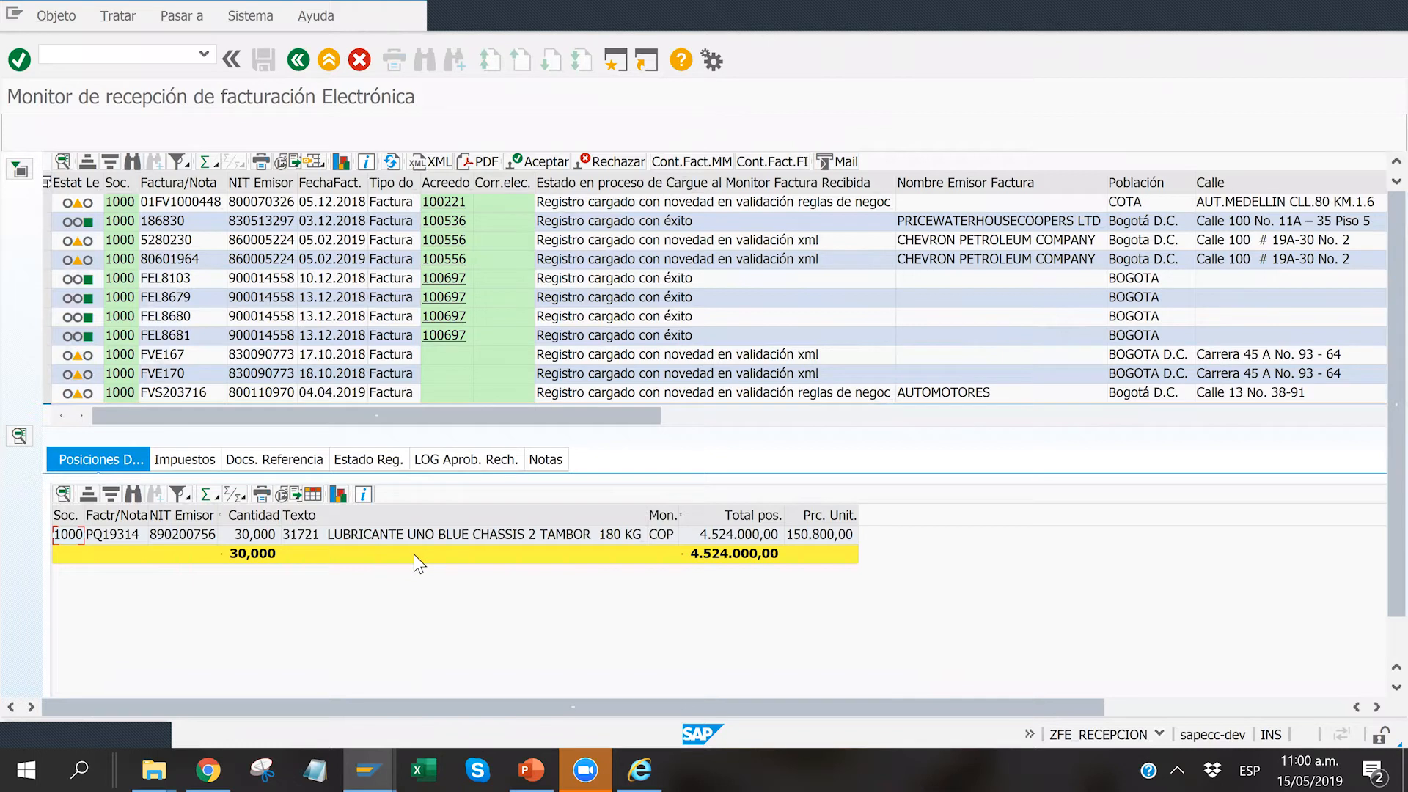
click(192, 462)
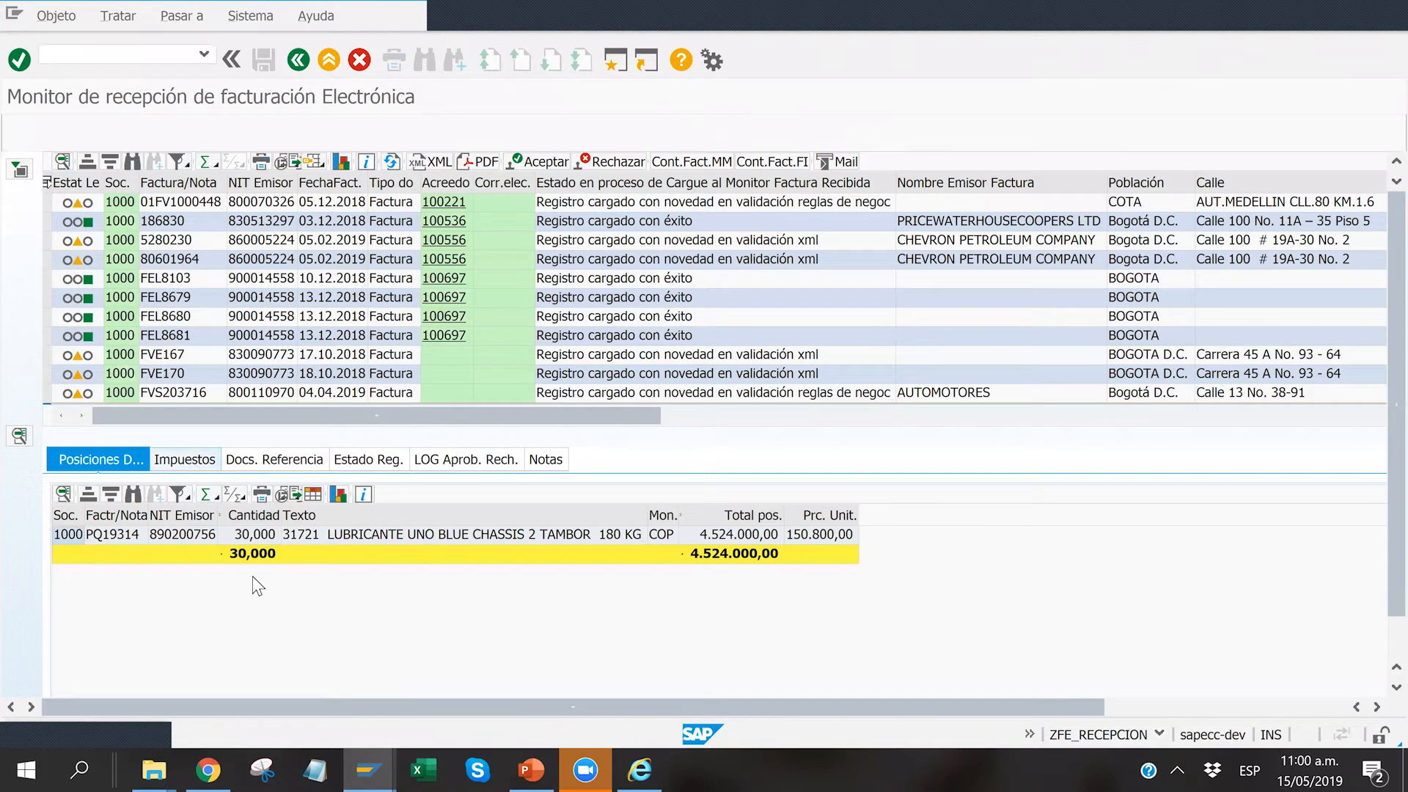
click(292, 462)
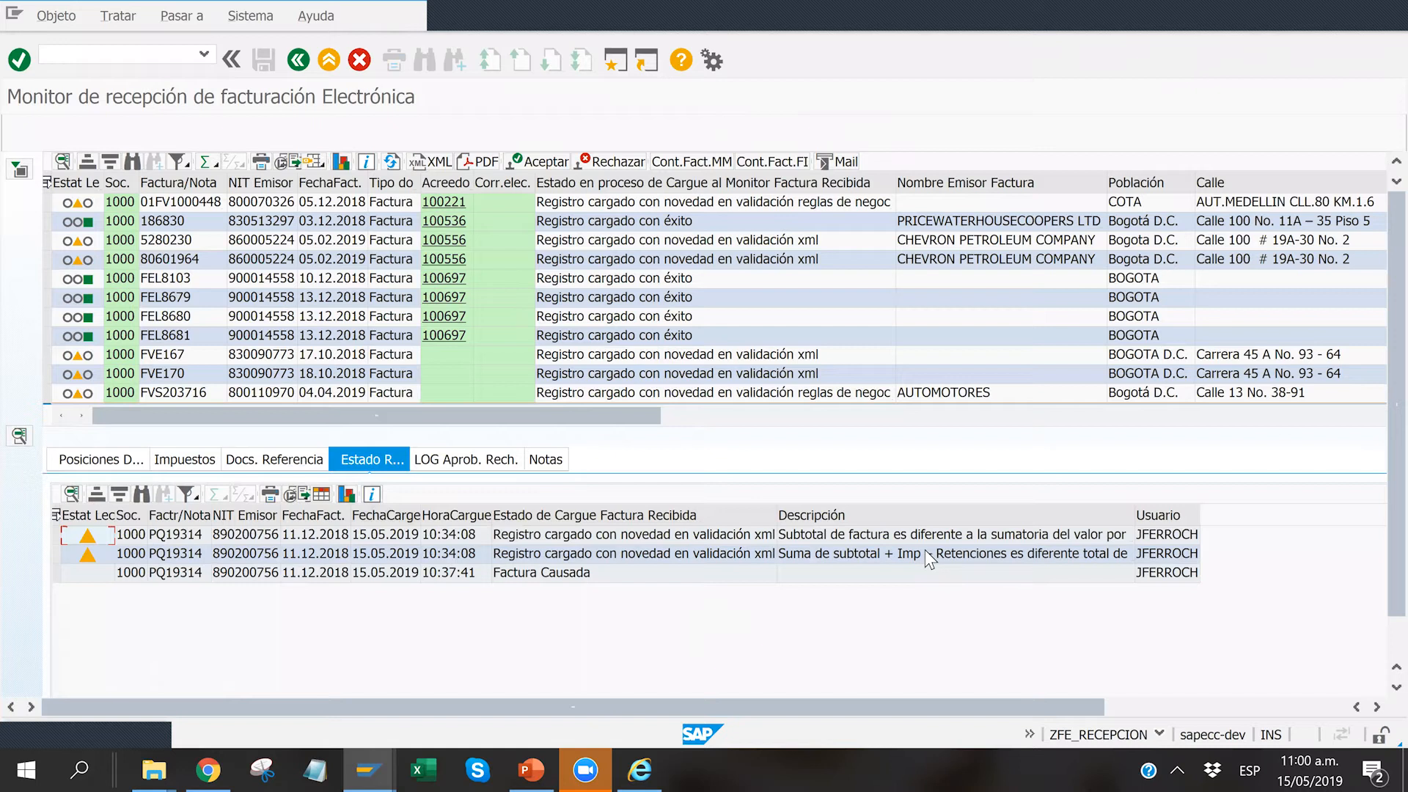
click(542, 462)
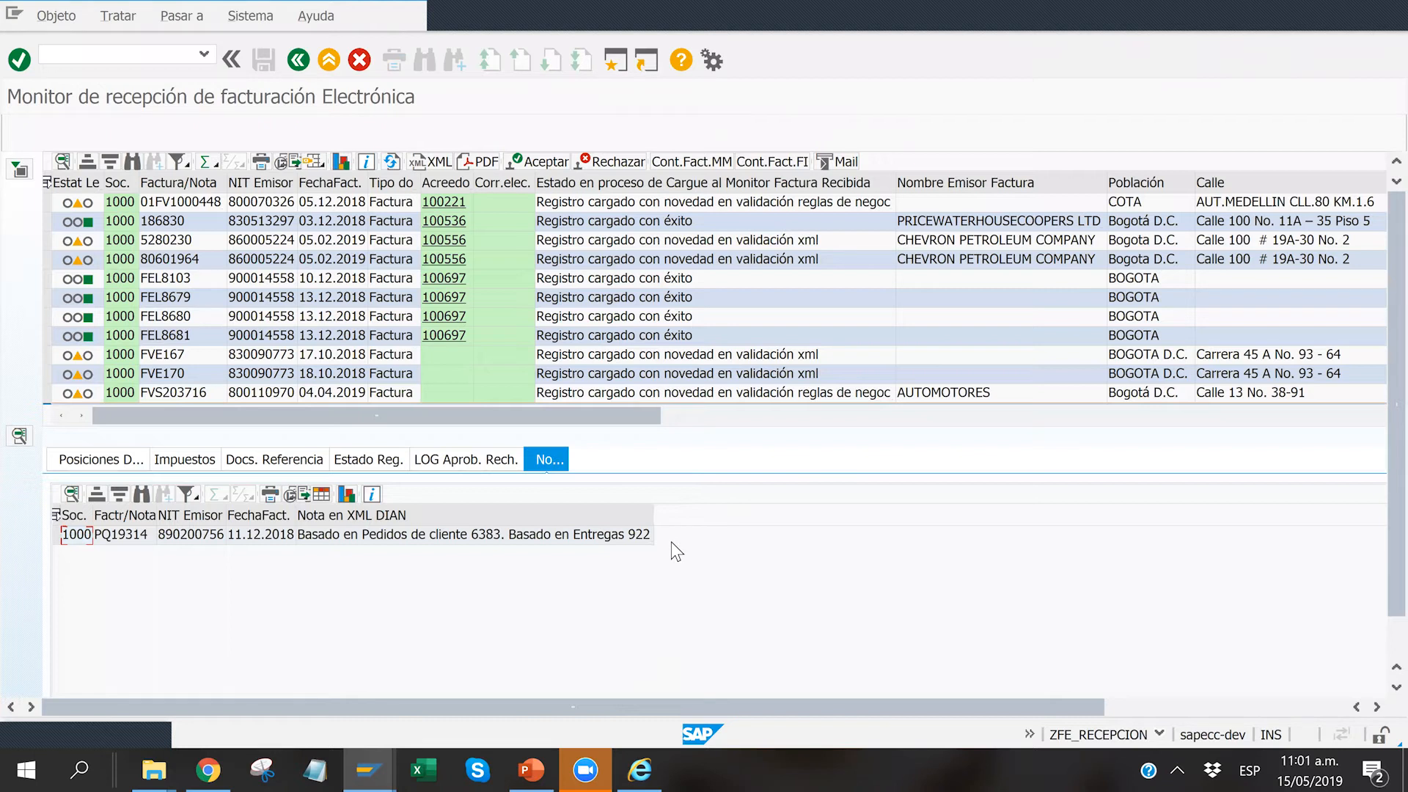
Step: Switch to the PowerPoint presentation
click(585, 760)
click(525, 760)
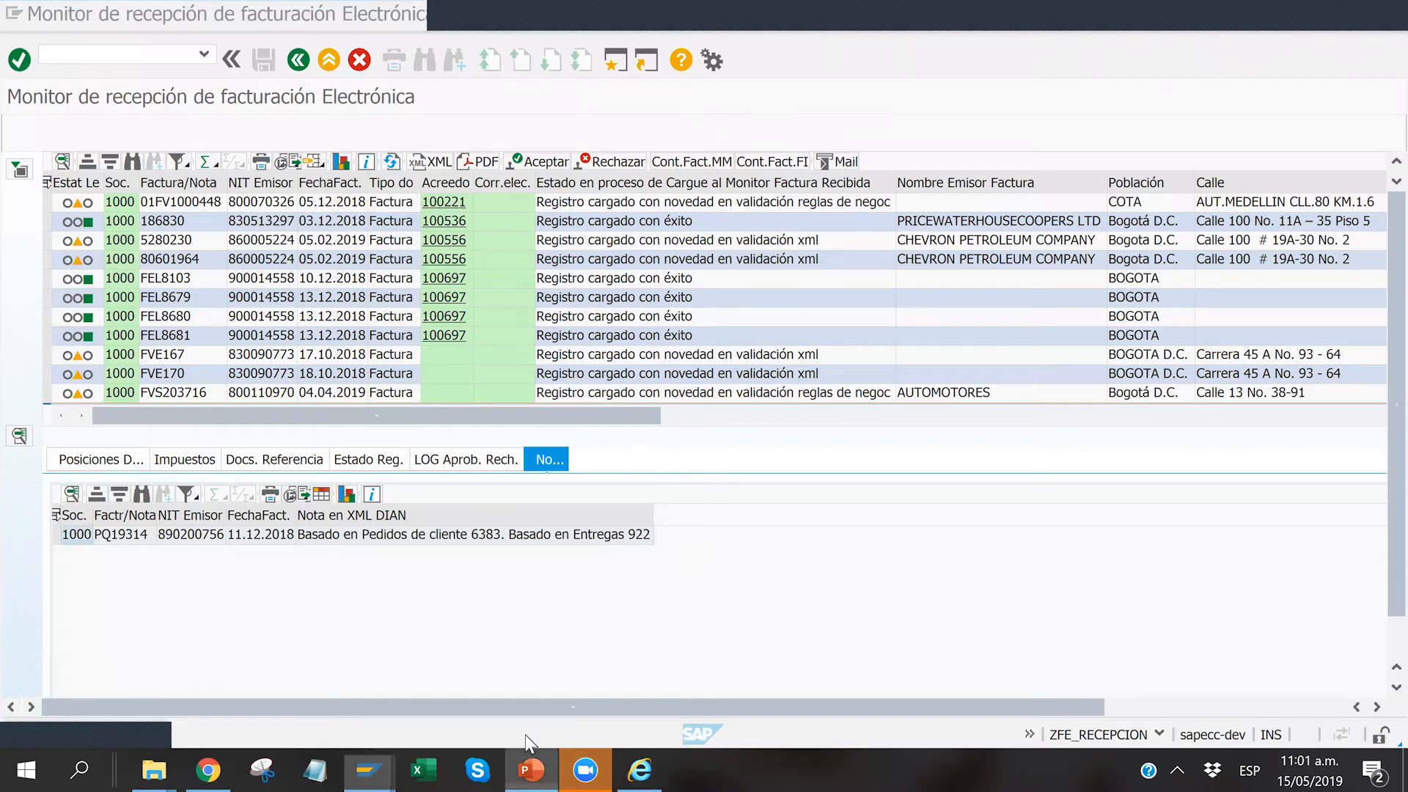